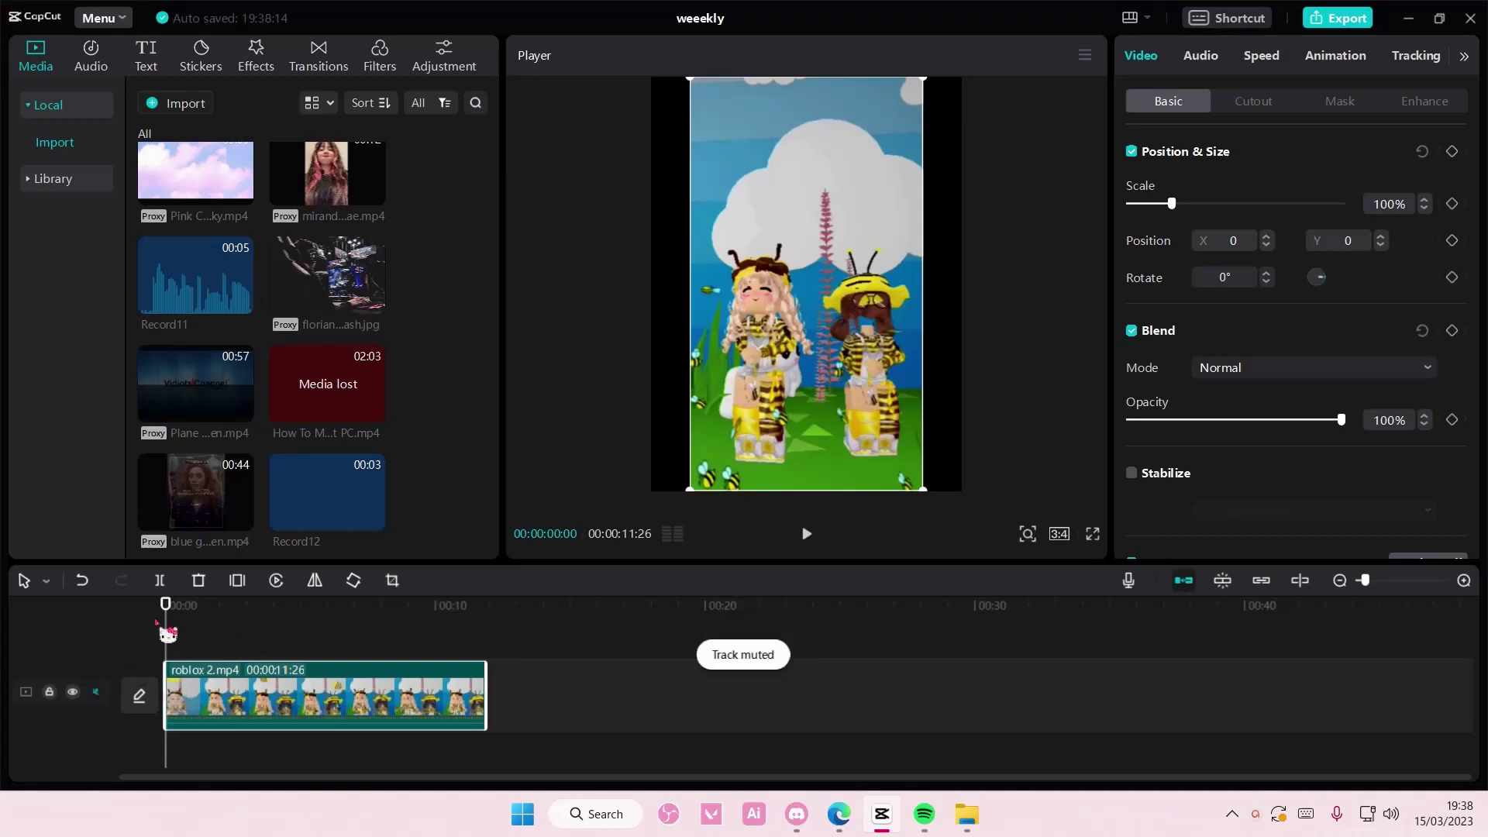
Crop the top off the bee clip and raise it to Position Y 557, leaving a bottom black strip
mouse_move(166, 629)
mouse_down()
mouse_move(194, 628)
mouse_move(160, 632)
mouse_up()
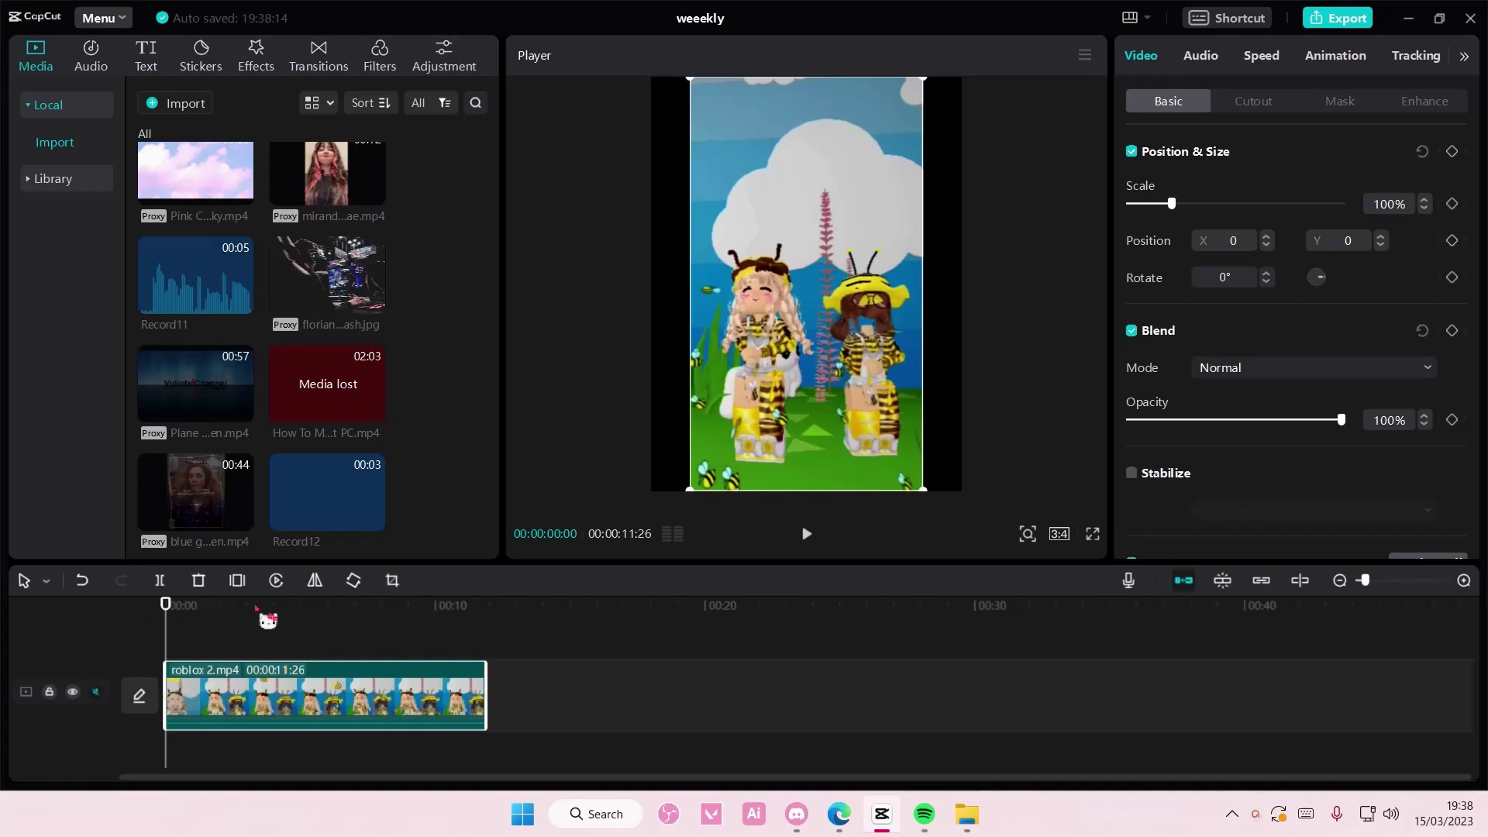
click(393, 581)
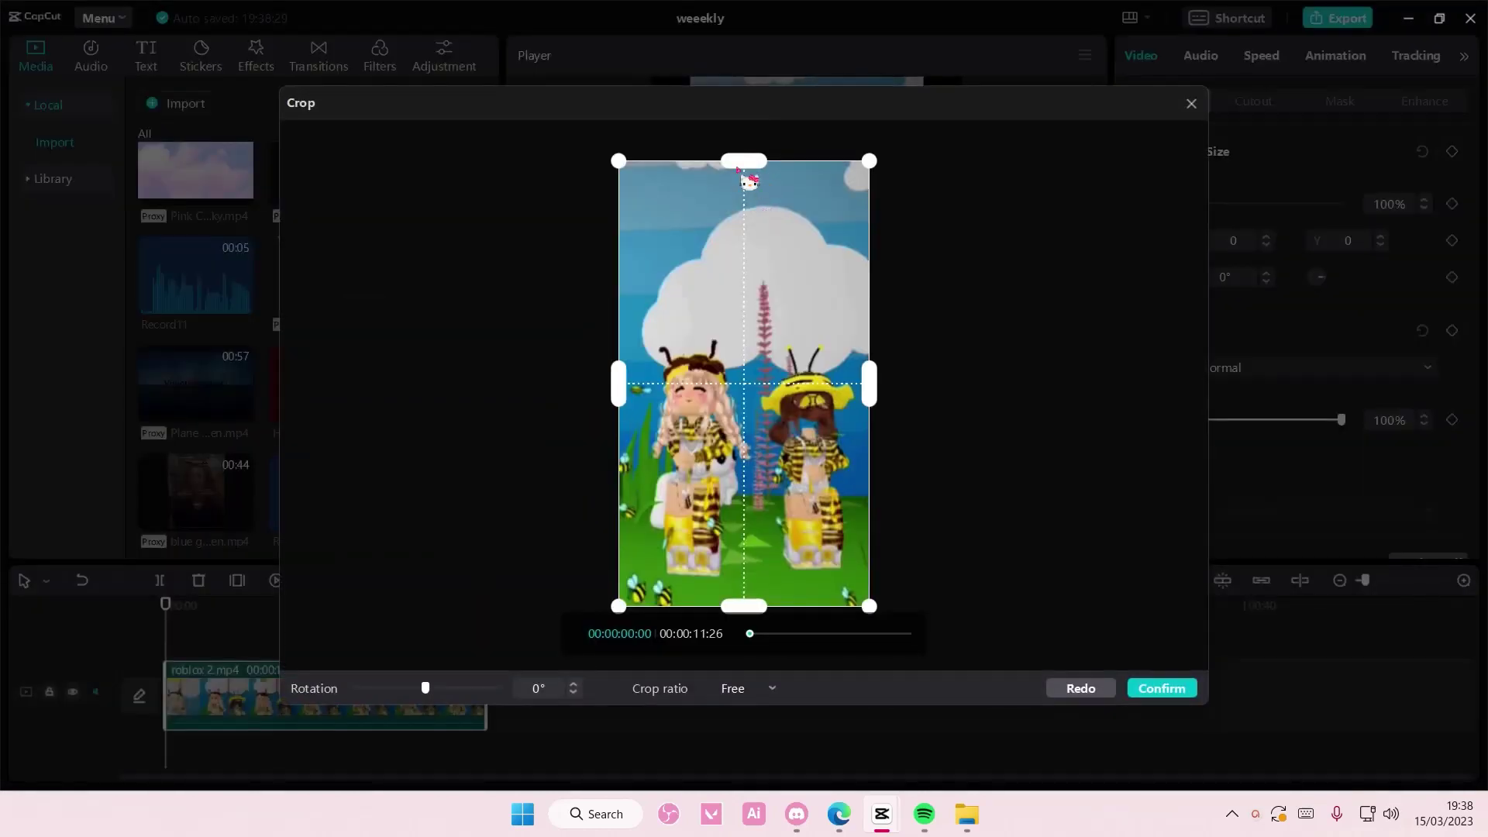
drag(747, 163, 749, 293)
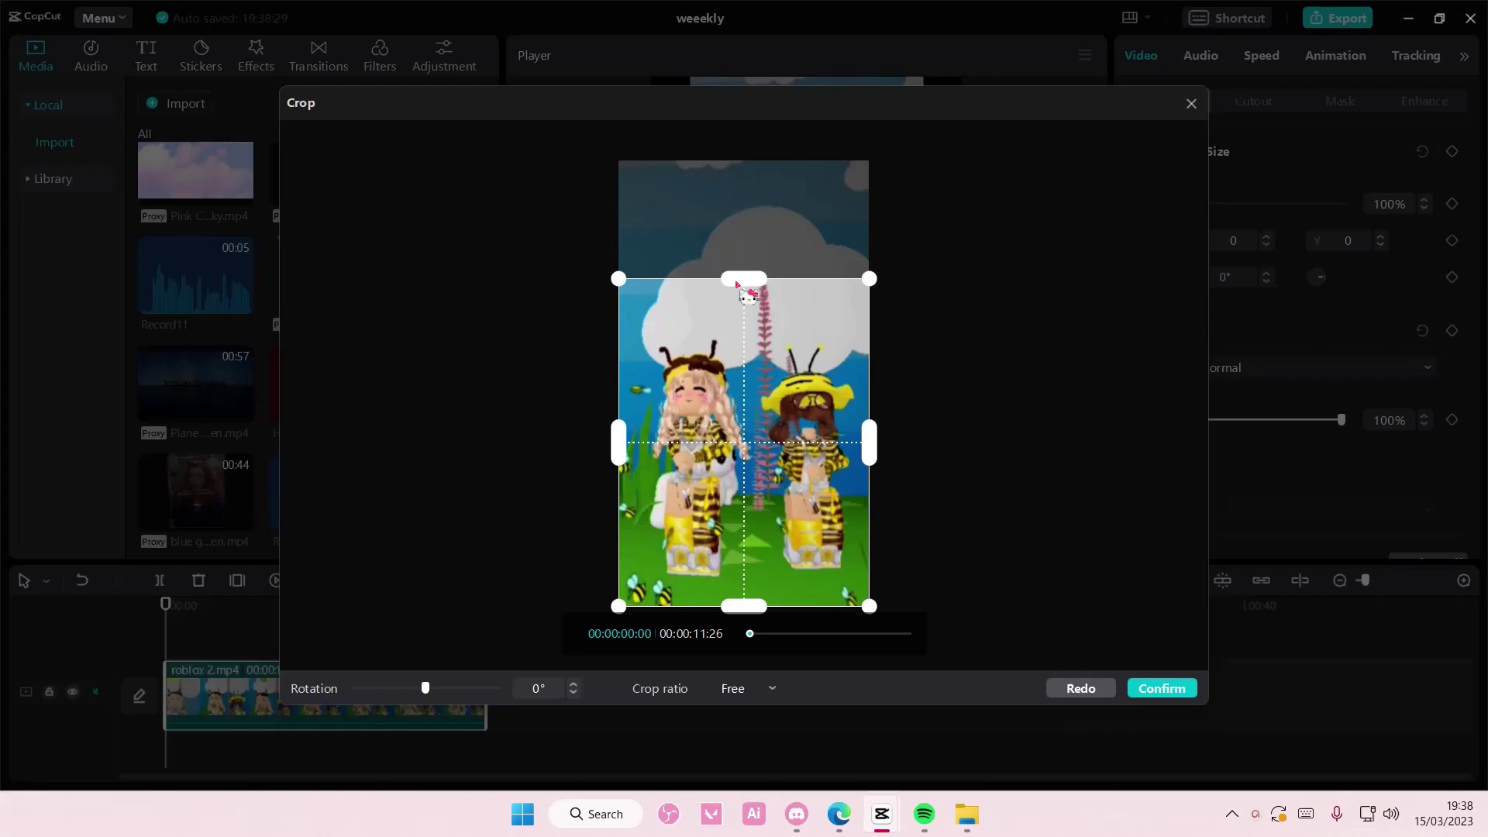
click(1163, 689)
drag(806, 349, 806, 279)
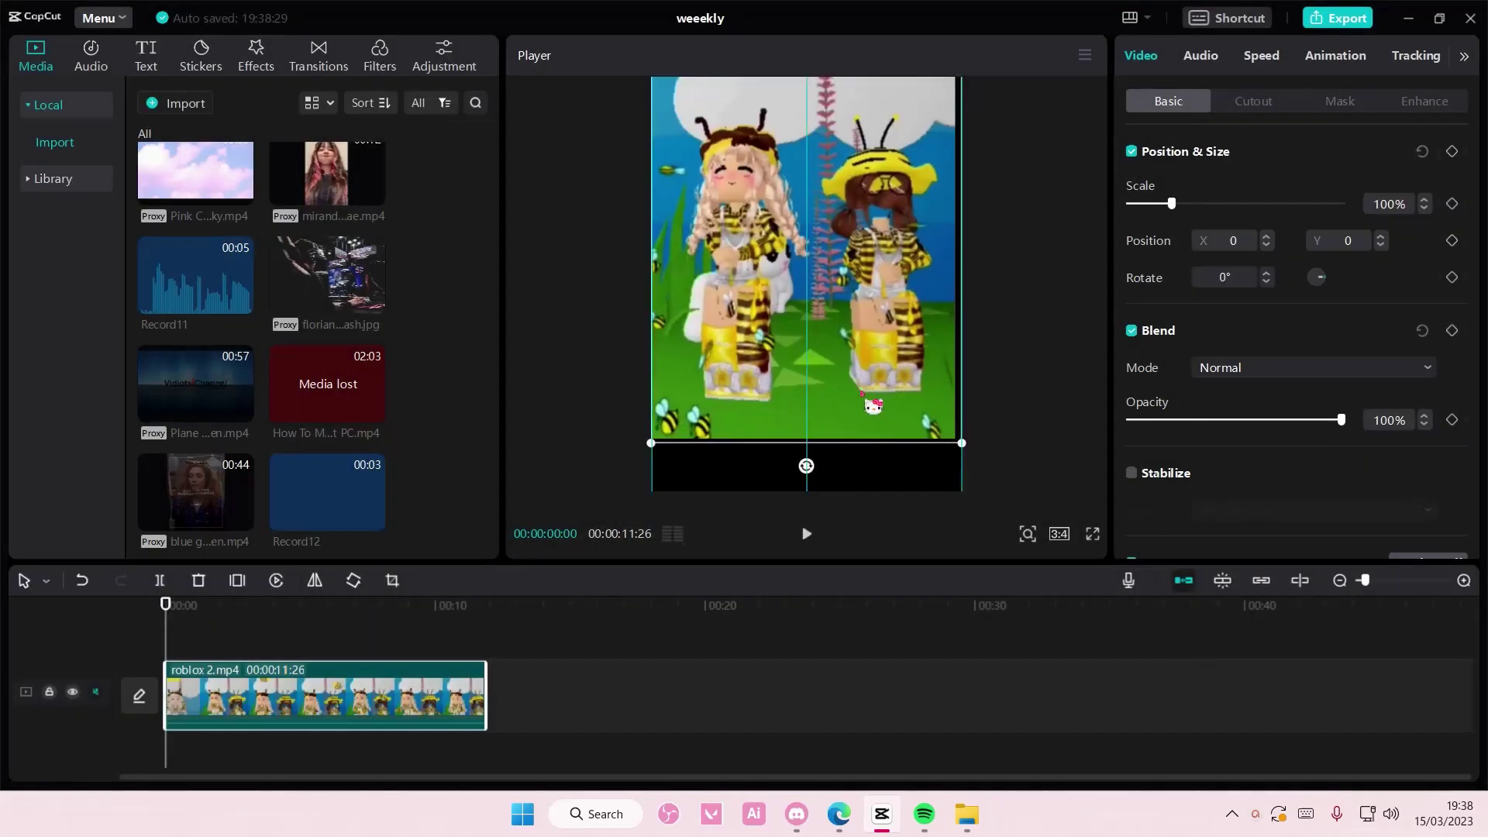
drag(880, 384, 800, 445)
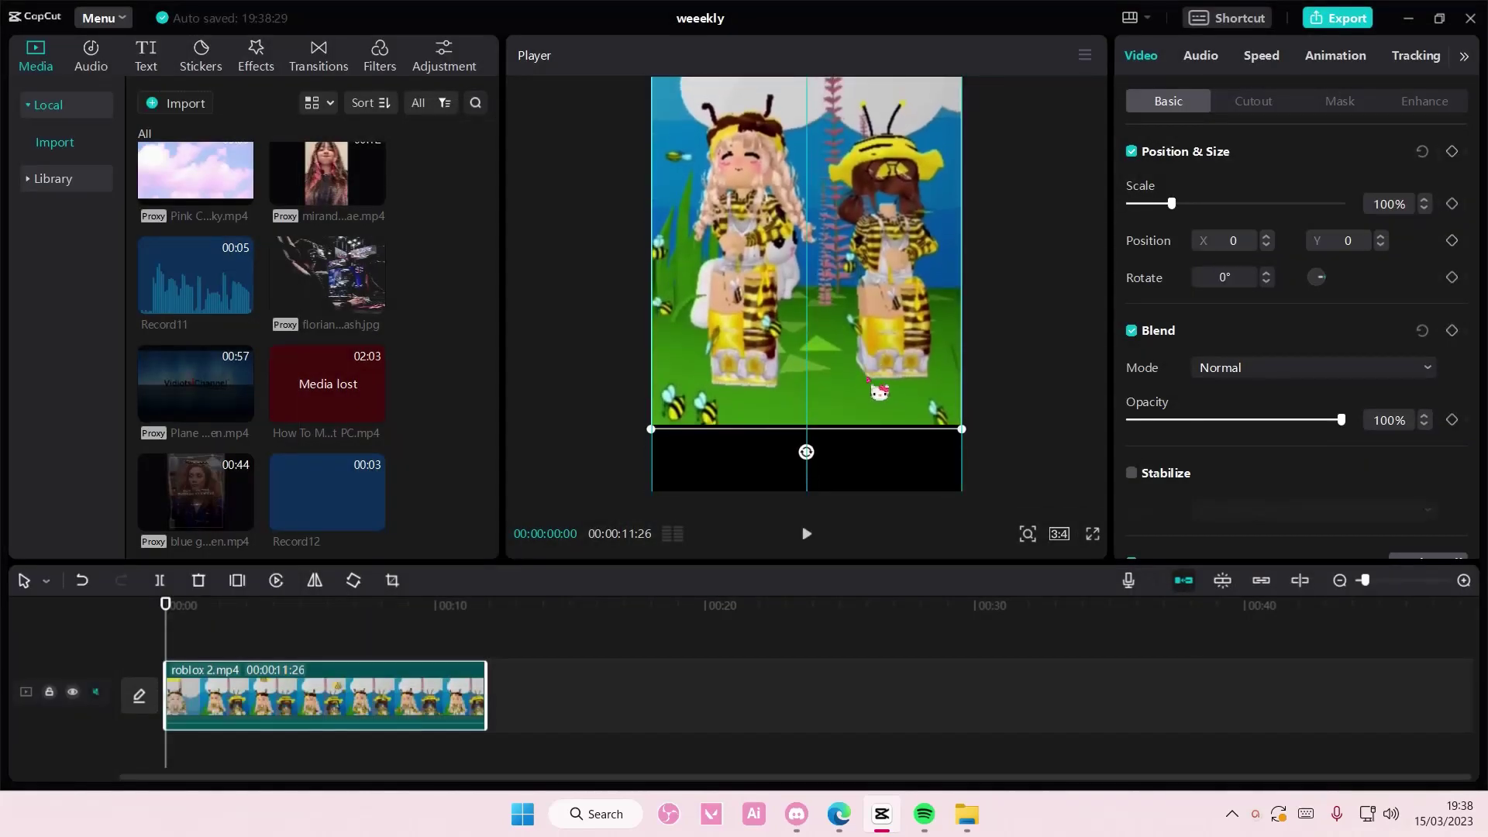
Copy the bee clip, paste it onto a new track above, and mute that track
right_click(373, 702)
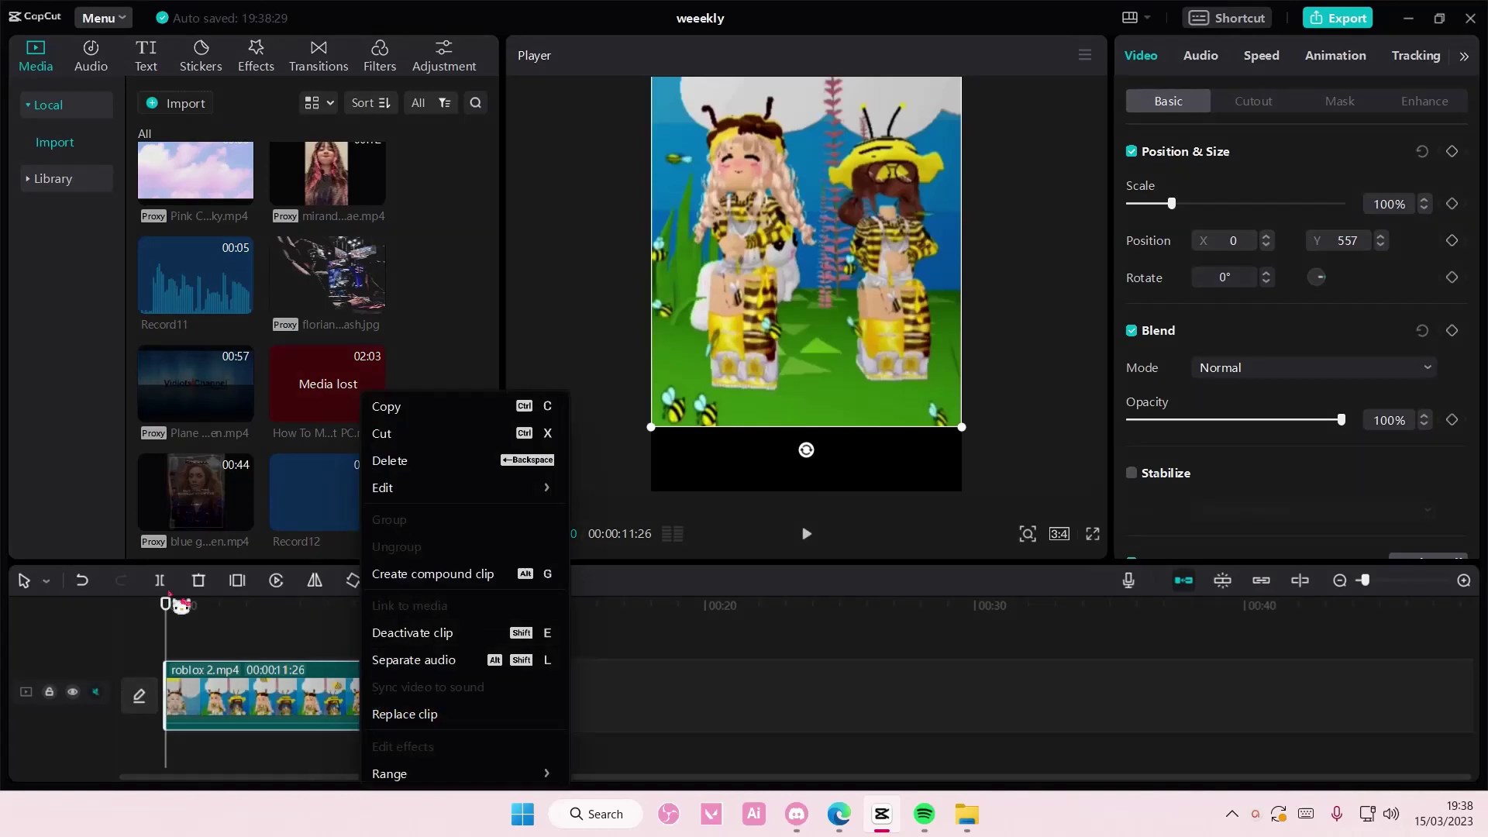
click(453, 409)
right_click(338, 652)
click(361, 658)
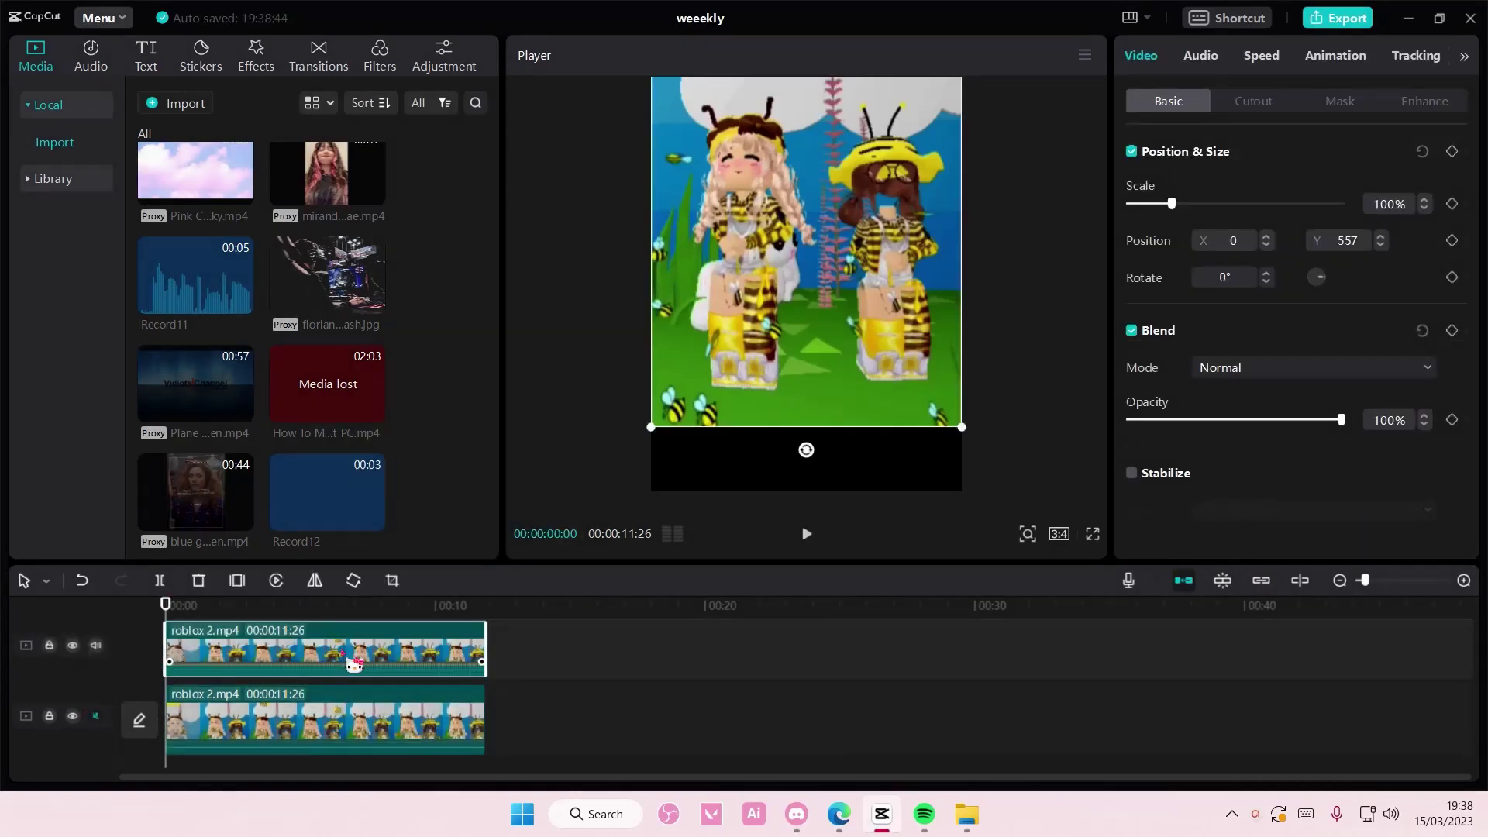
click(96, 683)
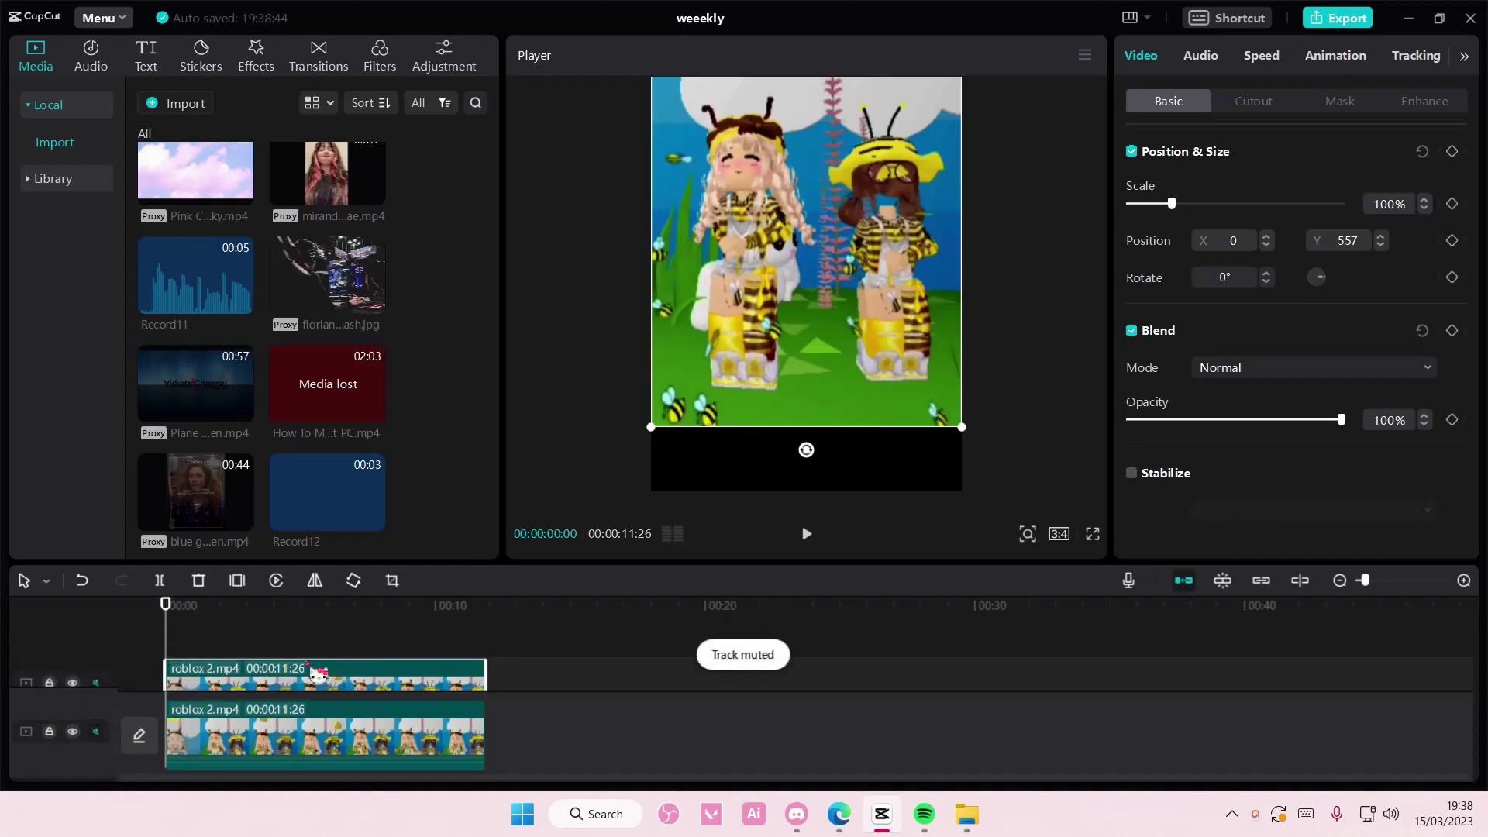
Add the Comic B&W Sketch effect and stretch it to the clip's full length
click(256, 57)
scroll(81, 395, down, 3)
scroll(81, 418, down, 3)
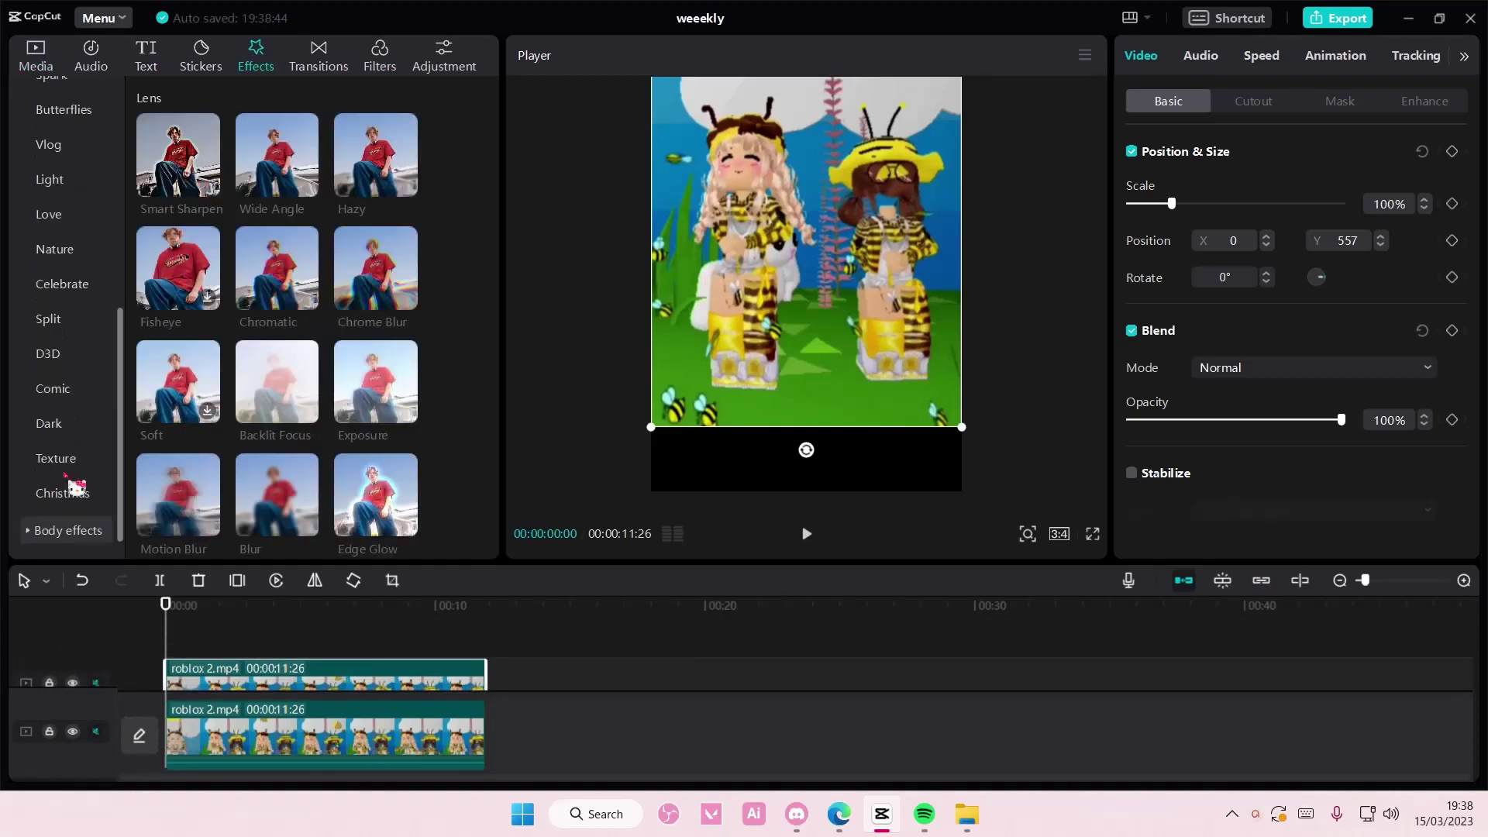
click(52, 388)
click(306, 508)
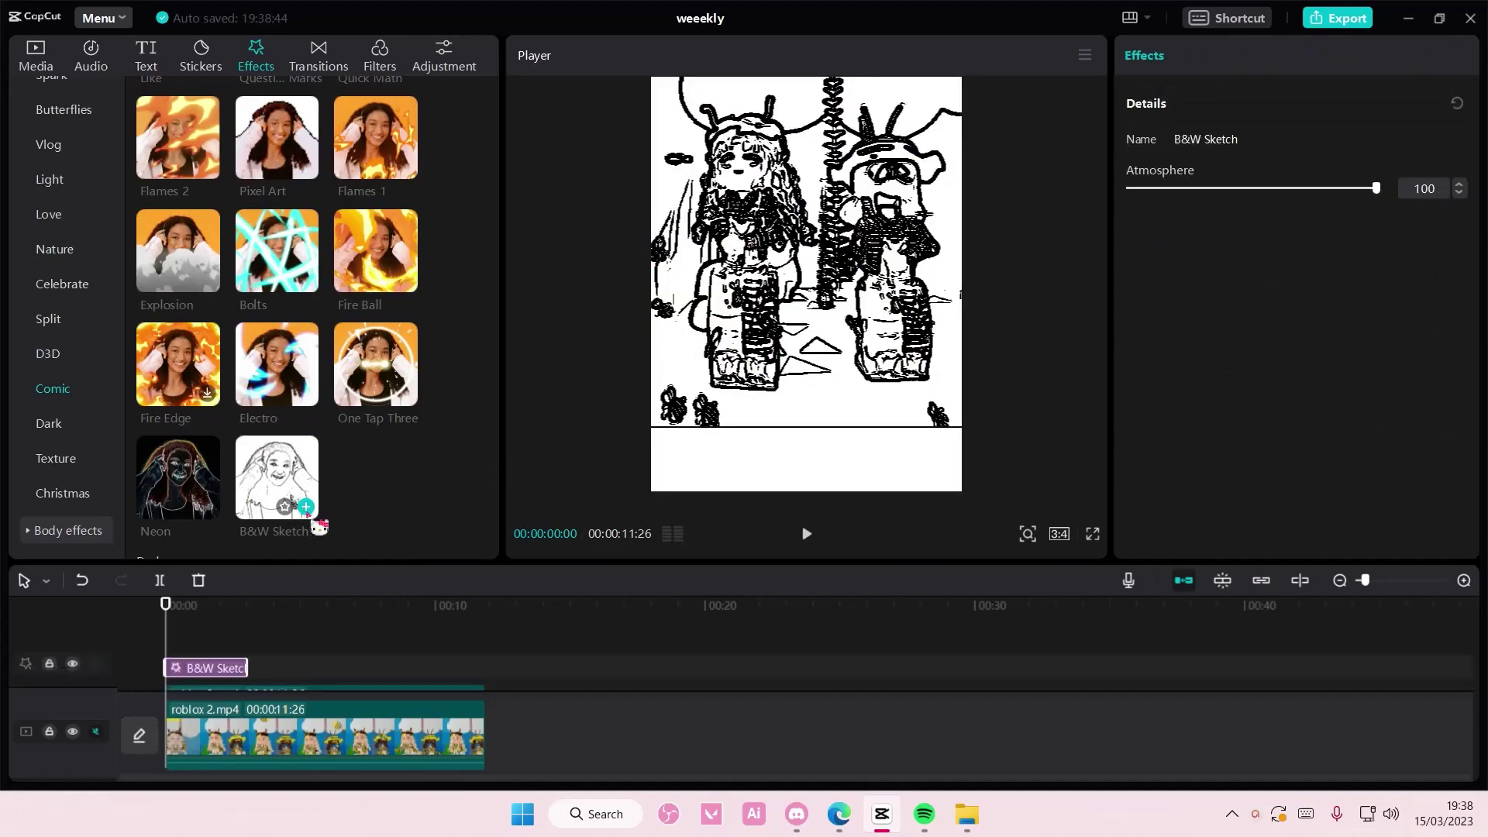
drag(247, 668, 484, 669)
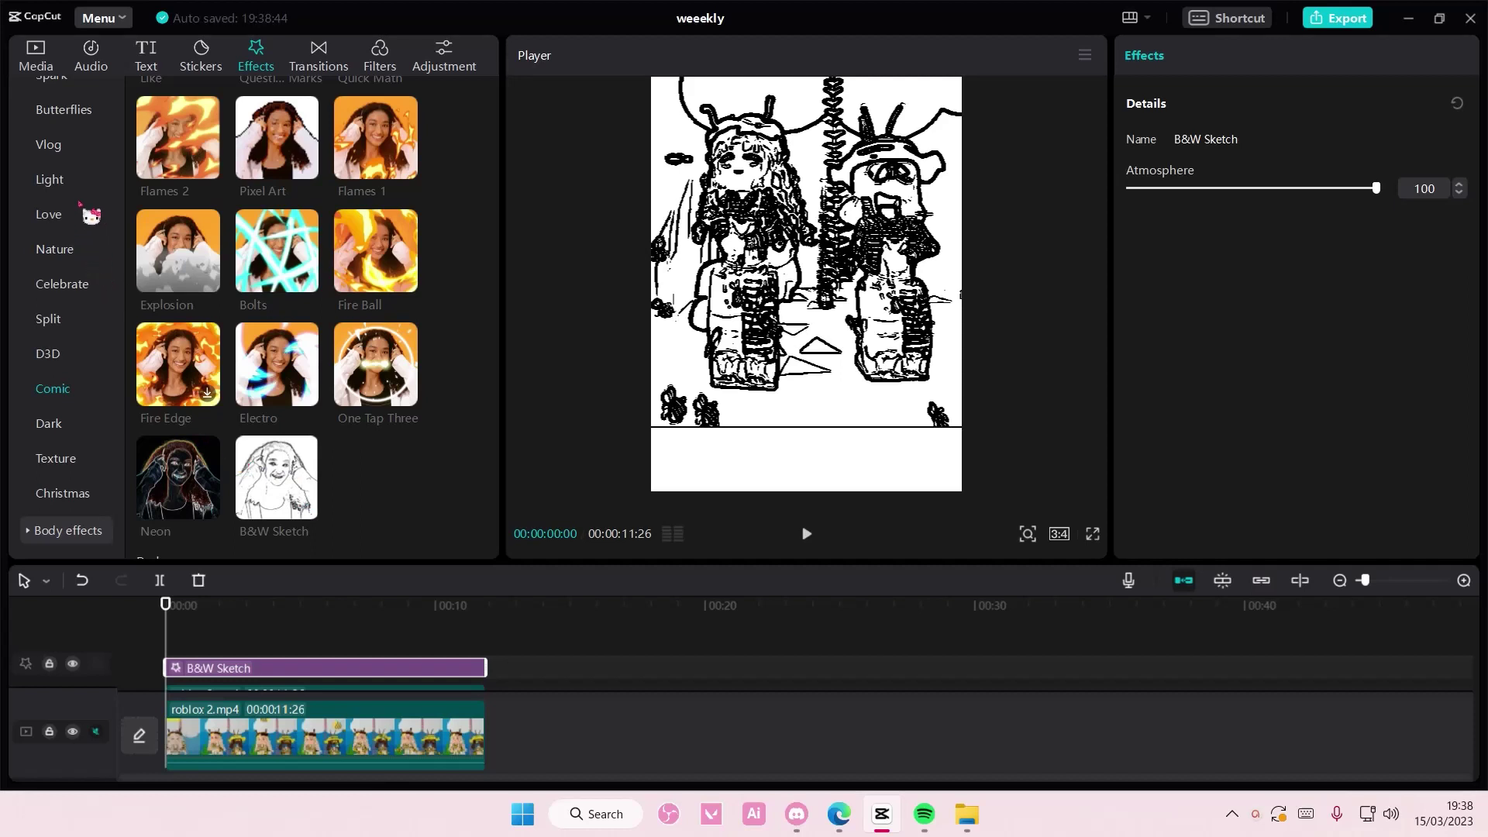
scroll(79, 180, up, 5)
scroll(78, 179, up, 5)
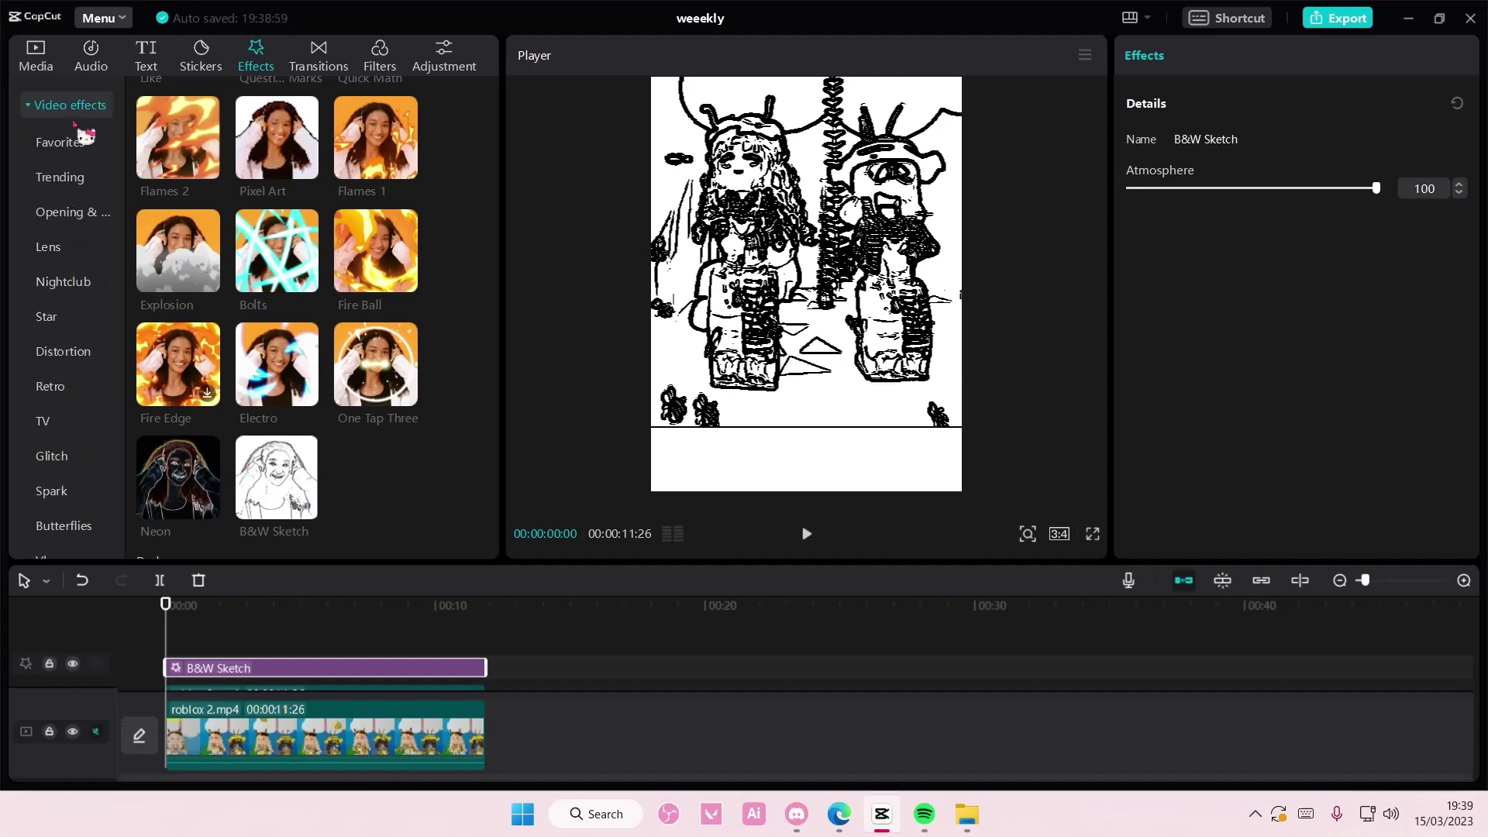
Add the Lens Blur effect over the whole clip and lower its strength to 36
click(48, 247)
scroll(279, 326, down, 3)
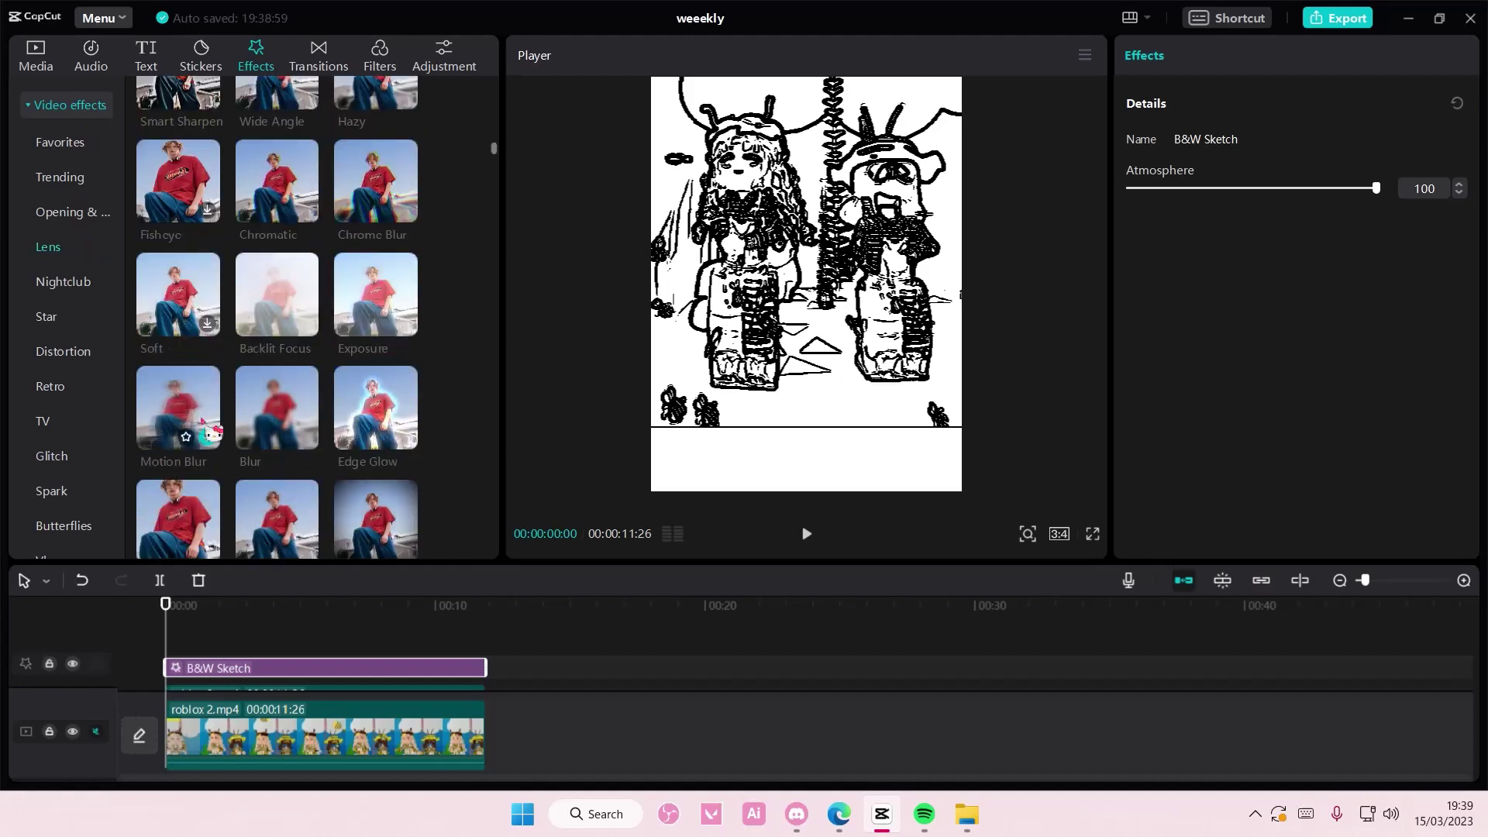
scroll(279, 326, down, 3)
click(305, 349)
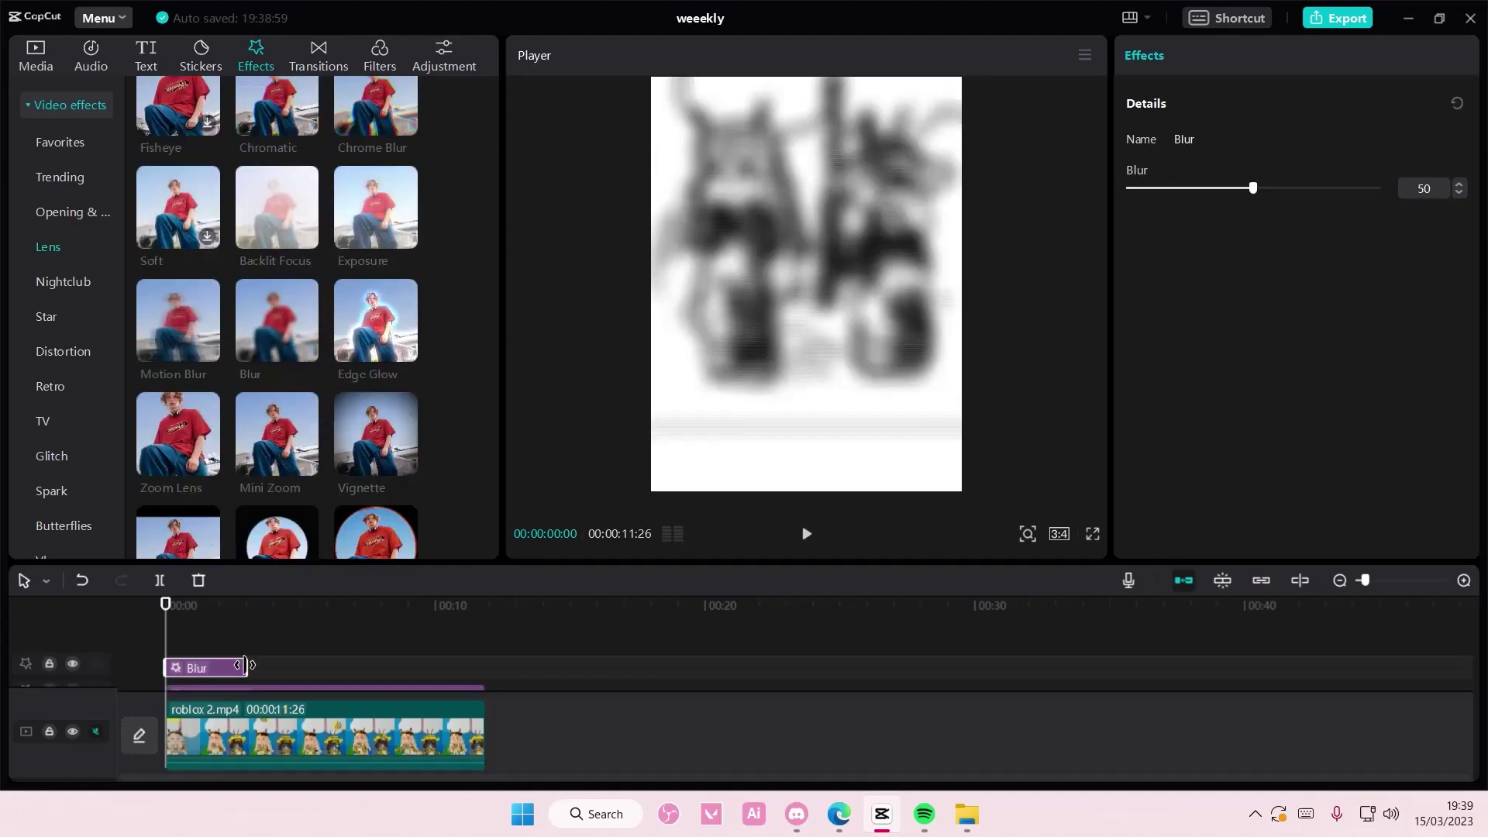
drag(268, 669, 479, 681)
scroll(479, 681, up, 2)
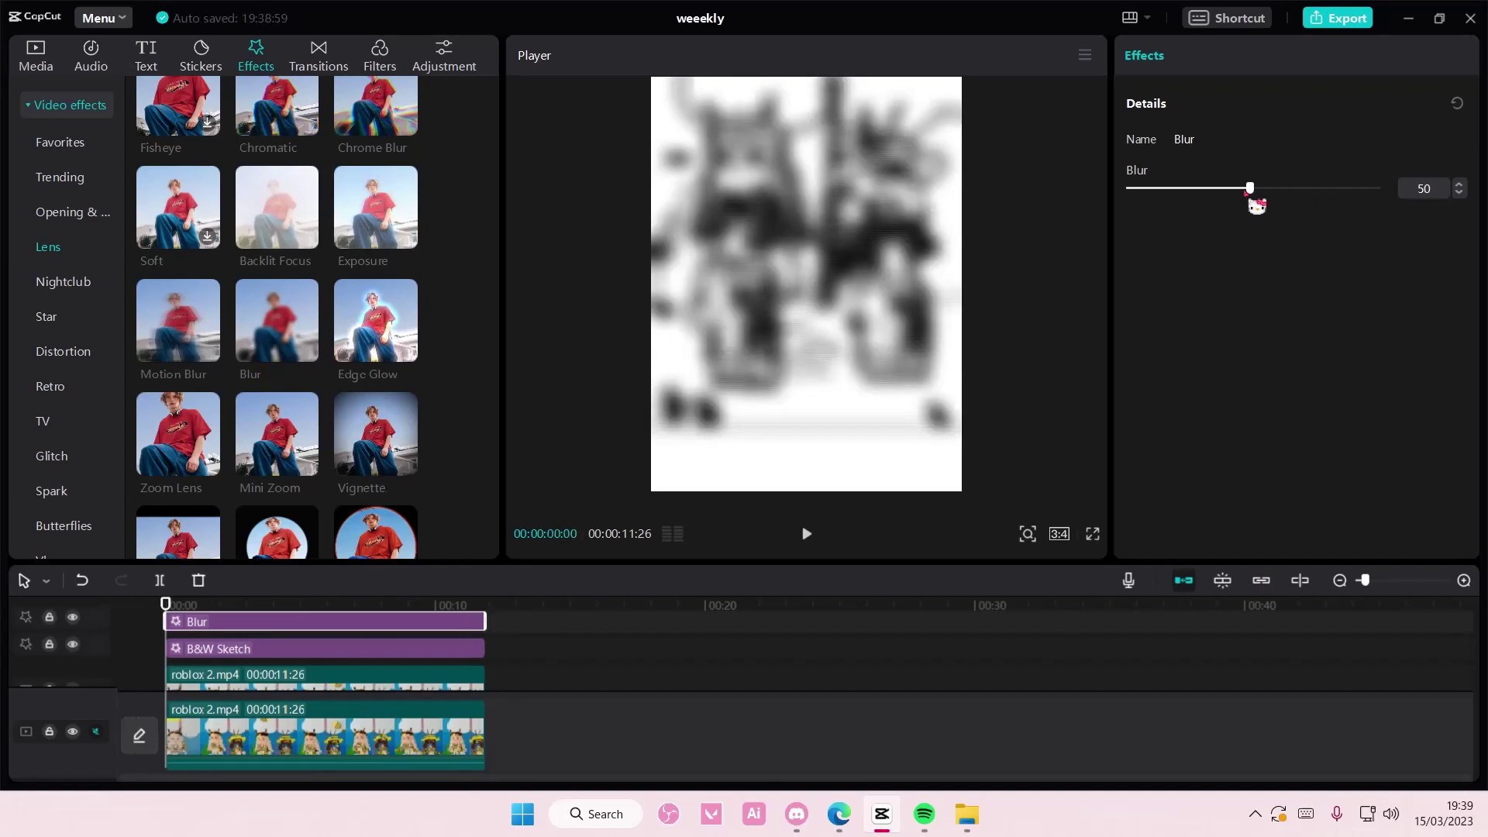
drag(1251, 189, 1210, 189)
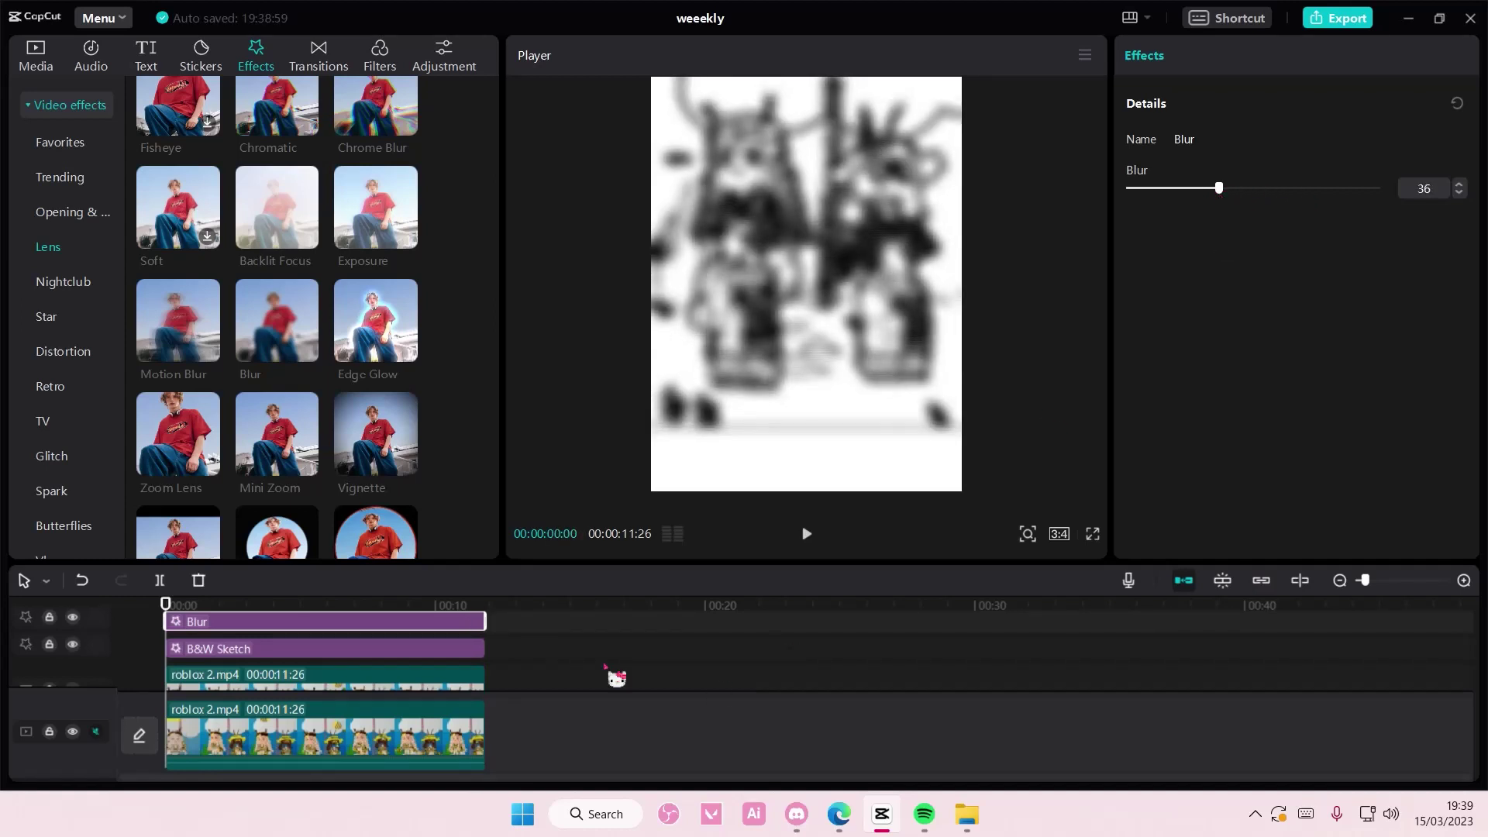
Combine Blur, B&W Sketch and the duplicate clip into one compound clip
ctrl+click(393, 646)
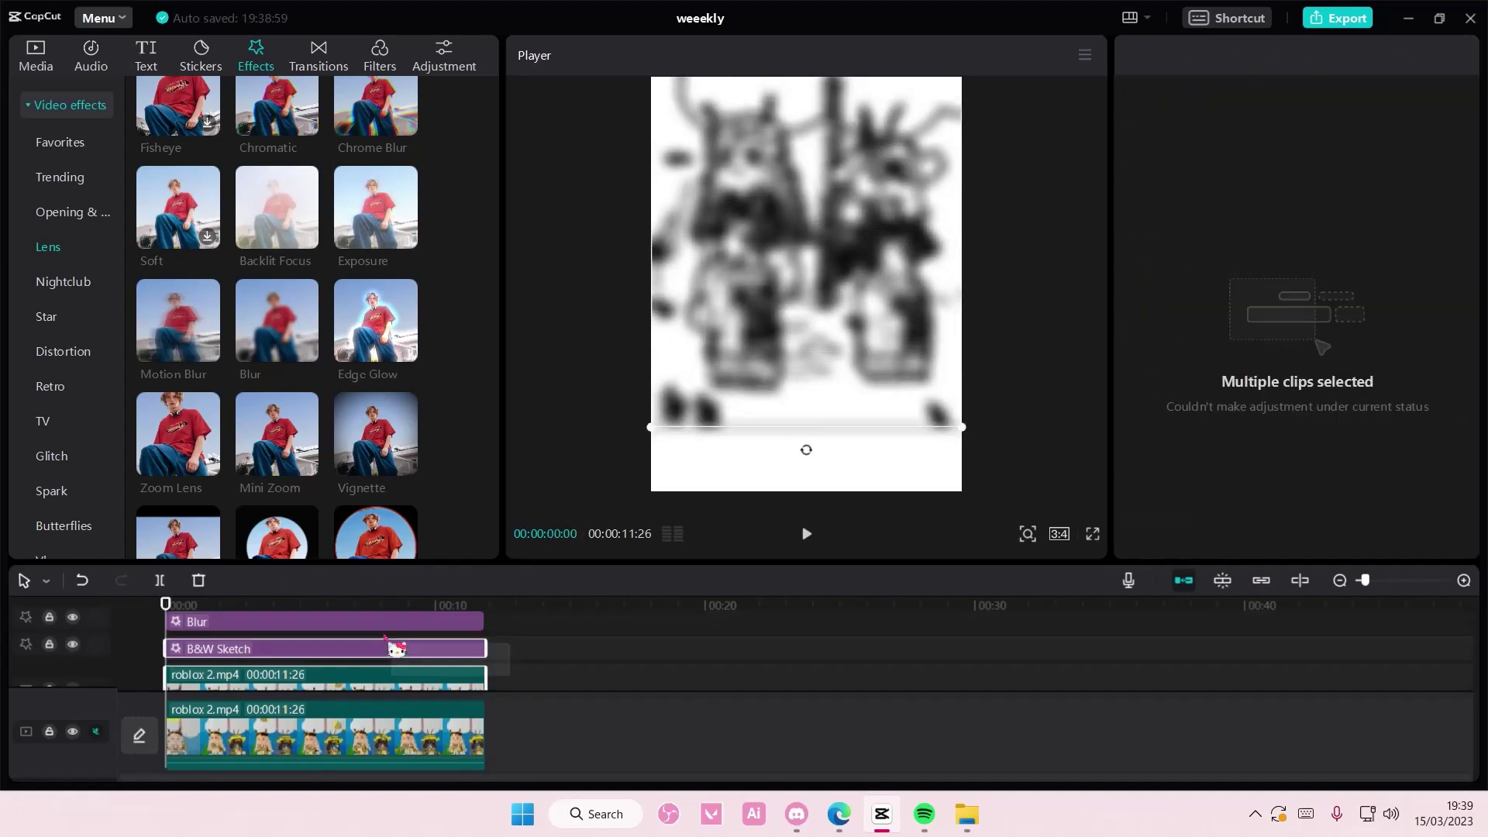
scroll(392, 647, down, 2)
right_click(454, 662)
click(504, 687)
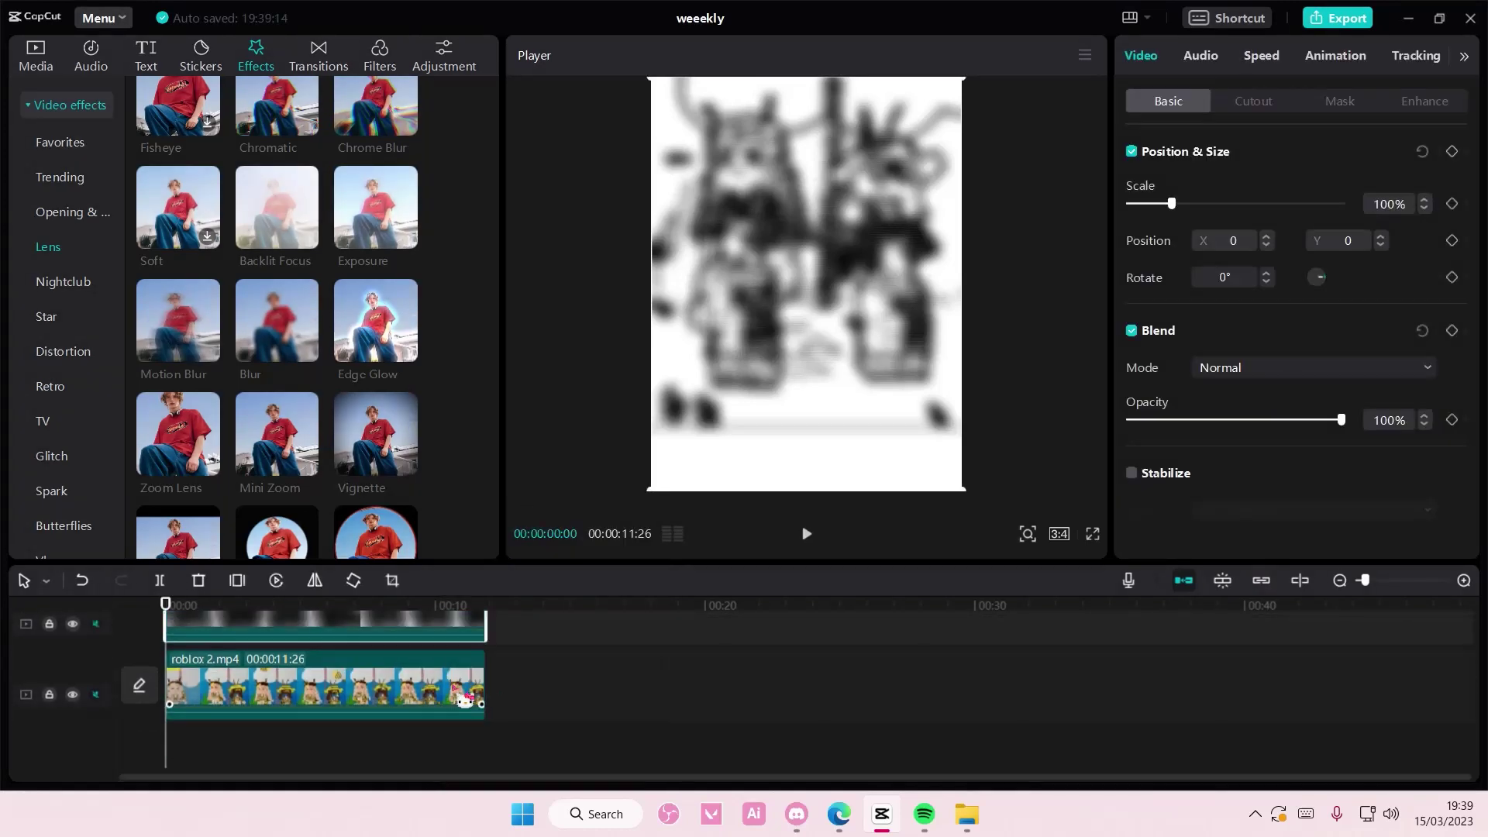
click(470, 699)
right_click(459, 692)
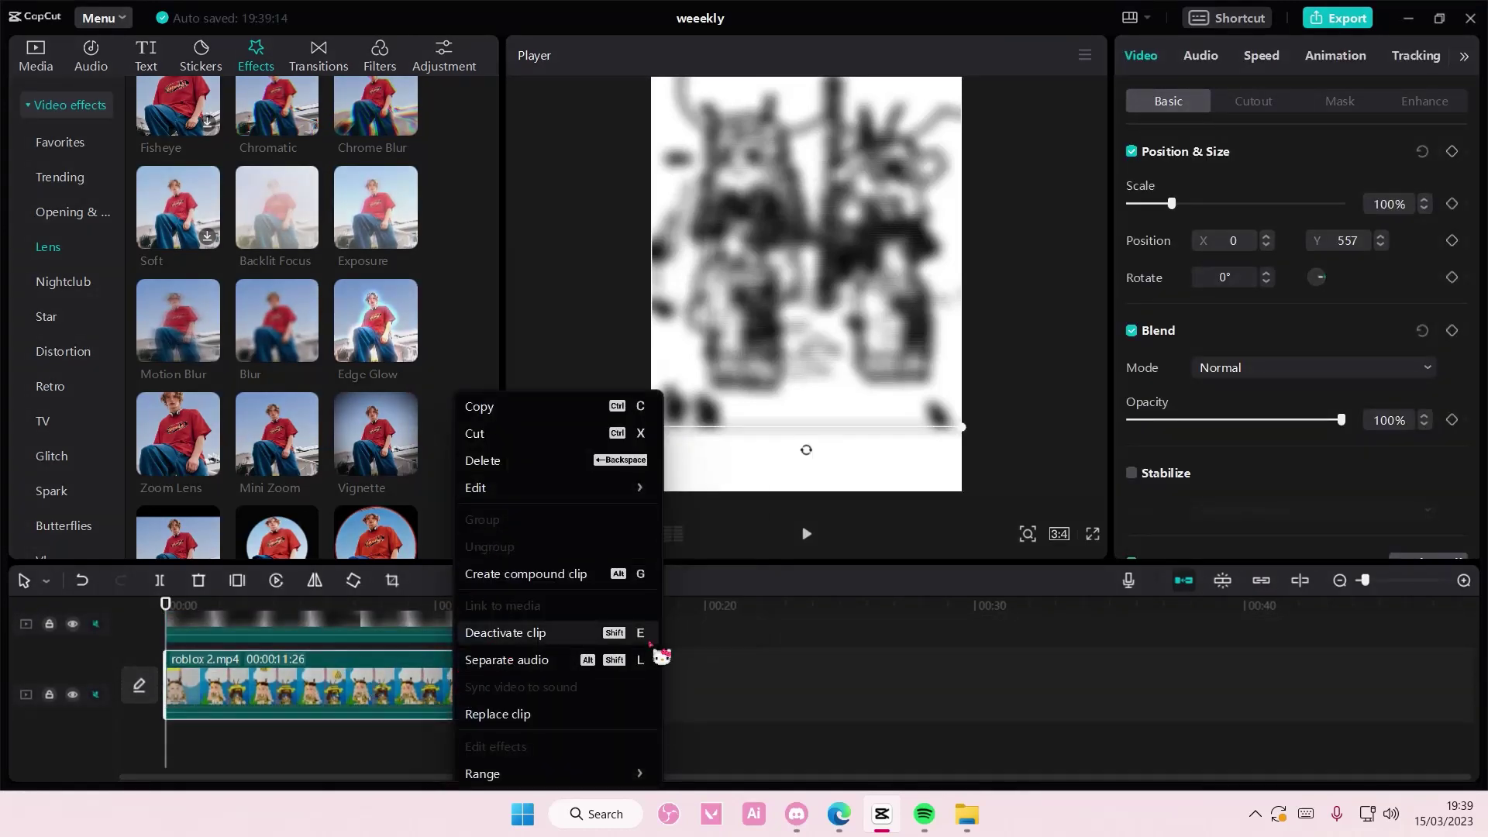
click(547, 659)
Set the compound clip to Linear burn blending at 49% opacity, then preview it
click(1227, 368)
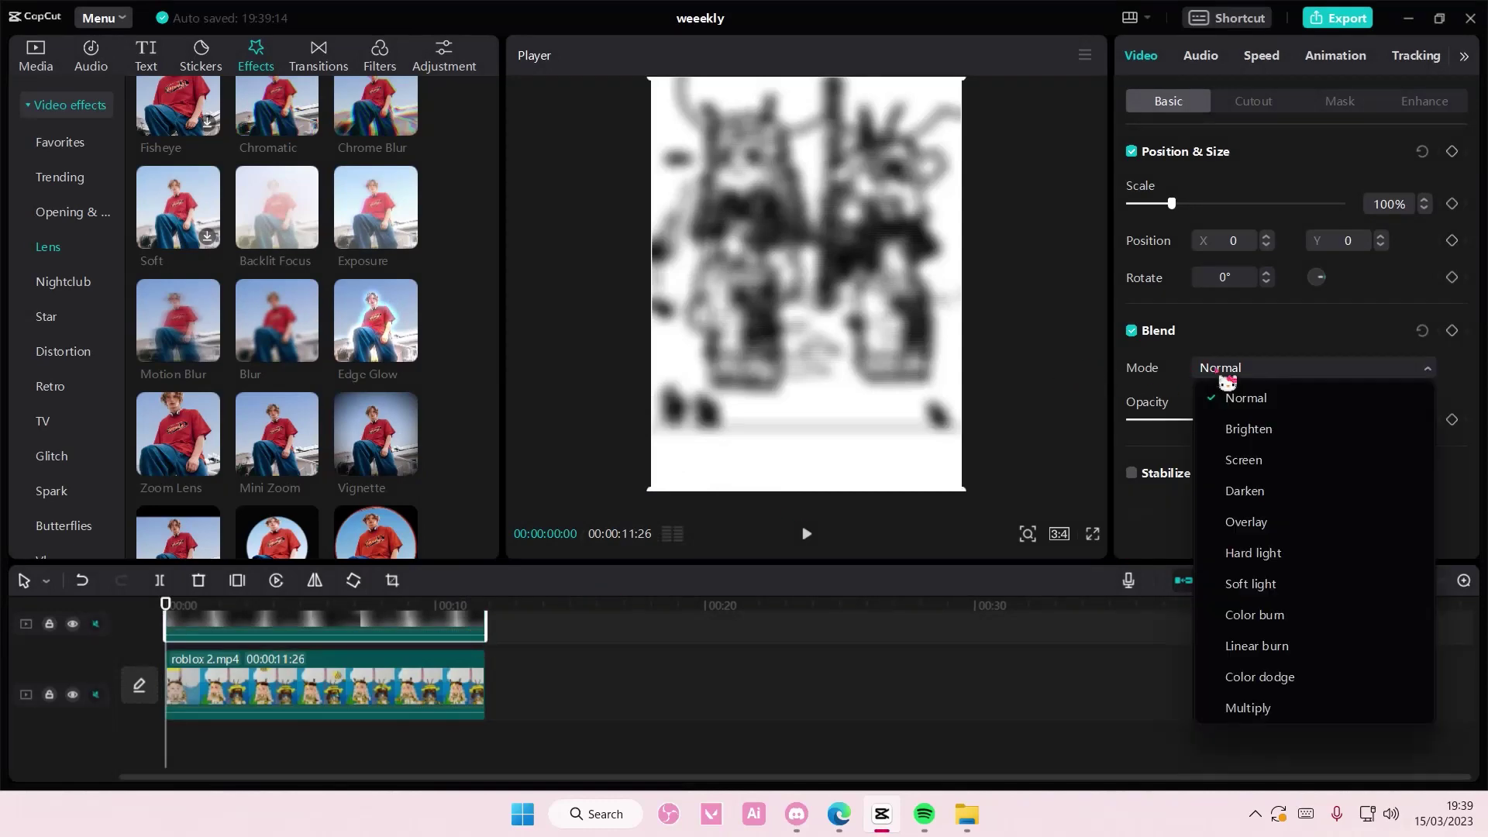
click(1257, 645)
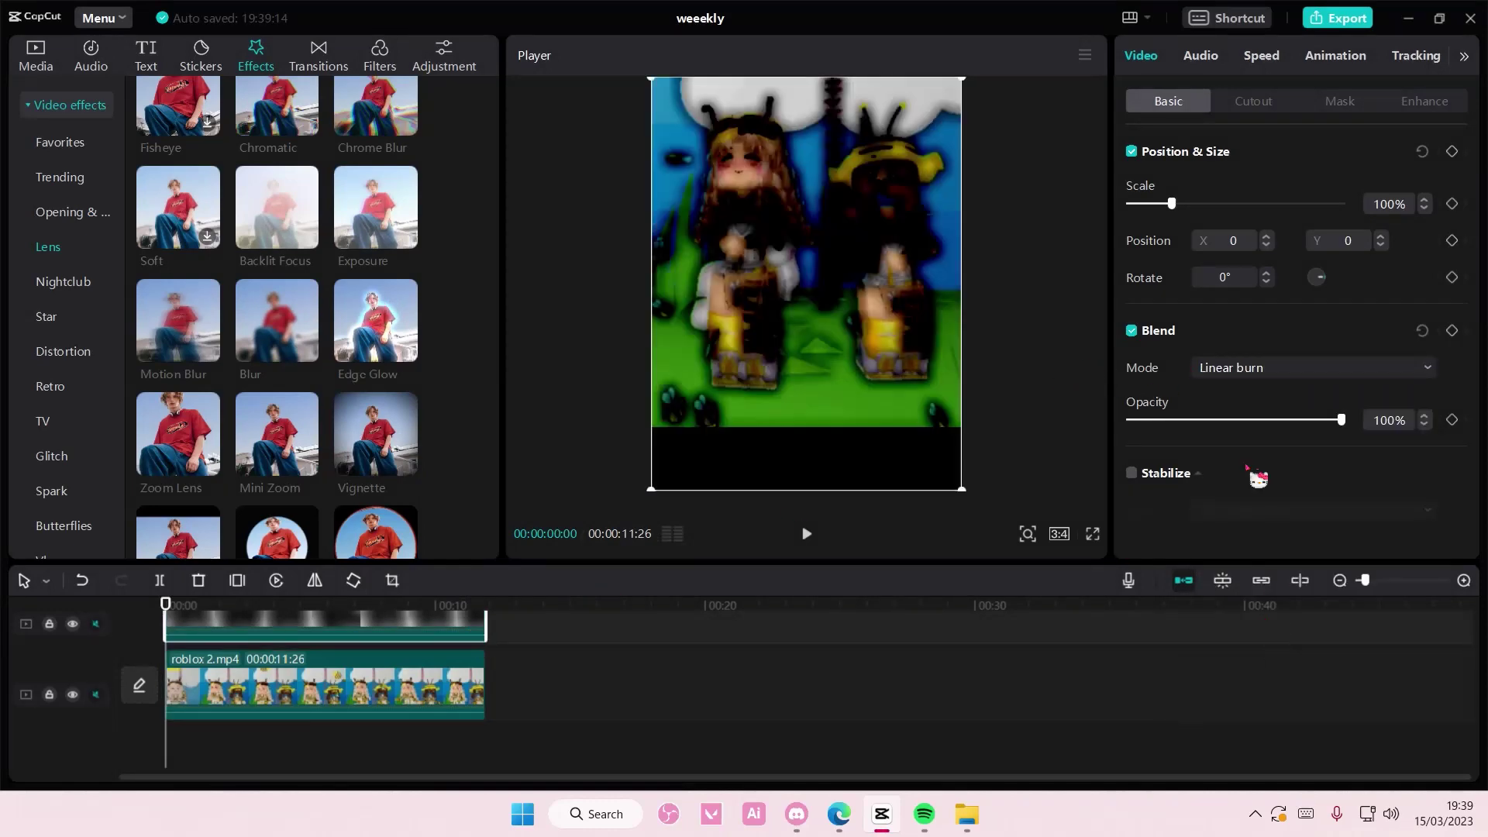
drag(1334, 420, 1217, 420)
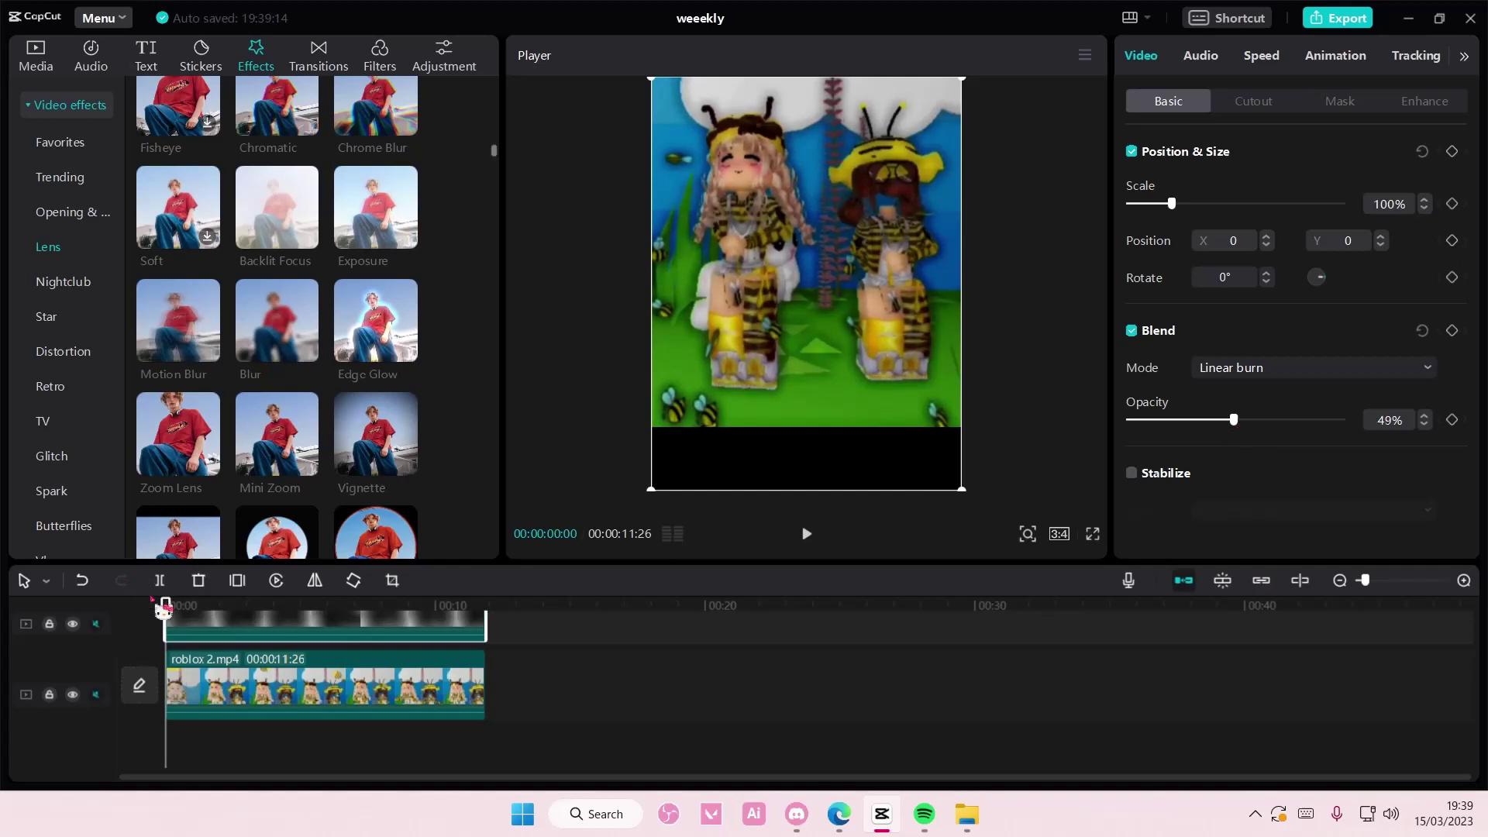
drag(164, 610, 175, 614)
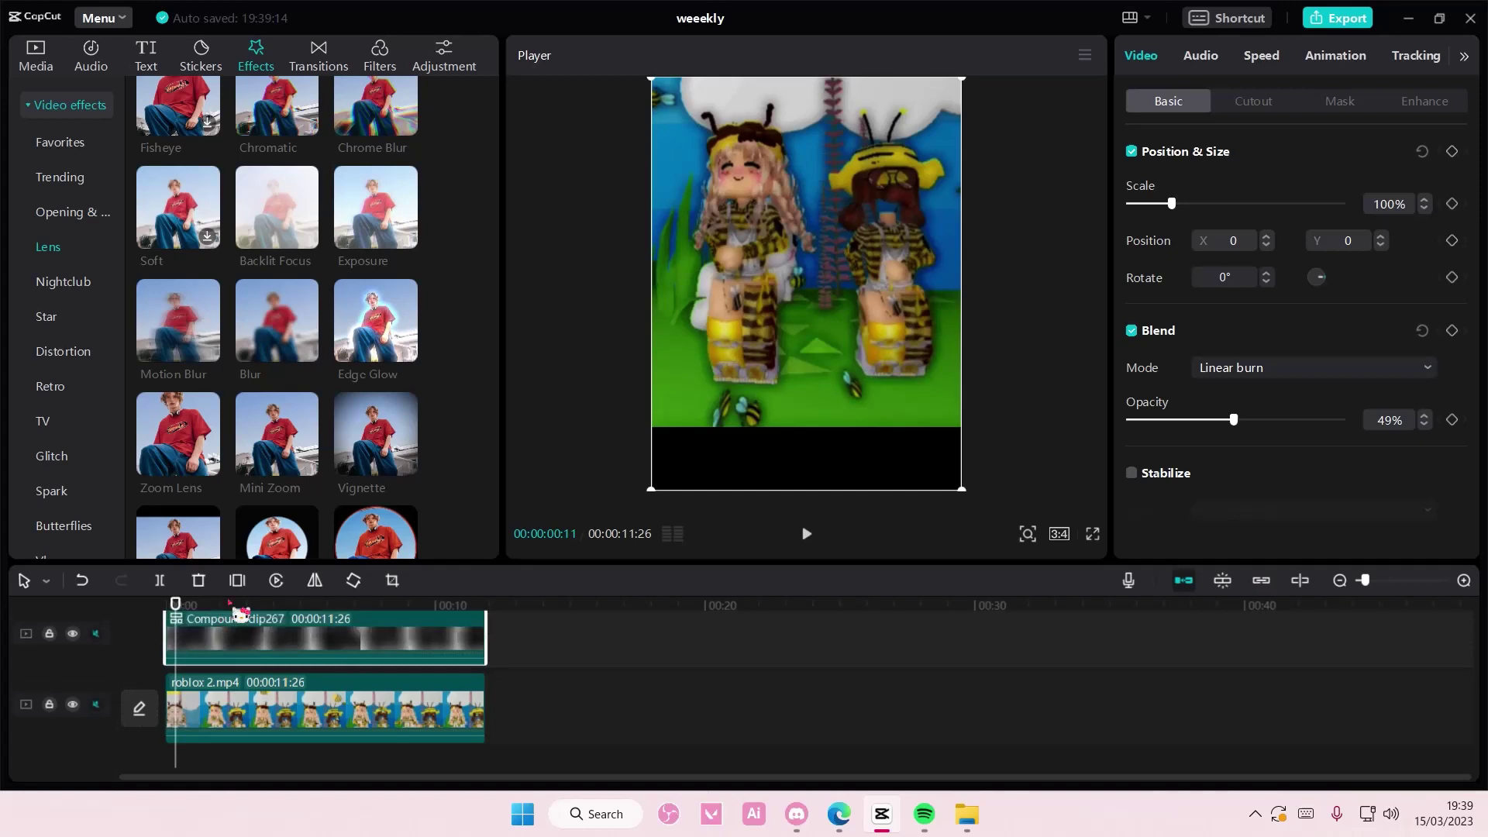
Add the plain white library clip onto a track above the video
click(35, 56)
click(52, 178)
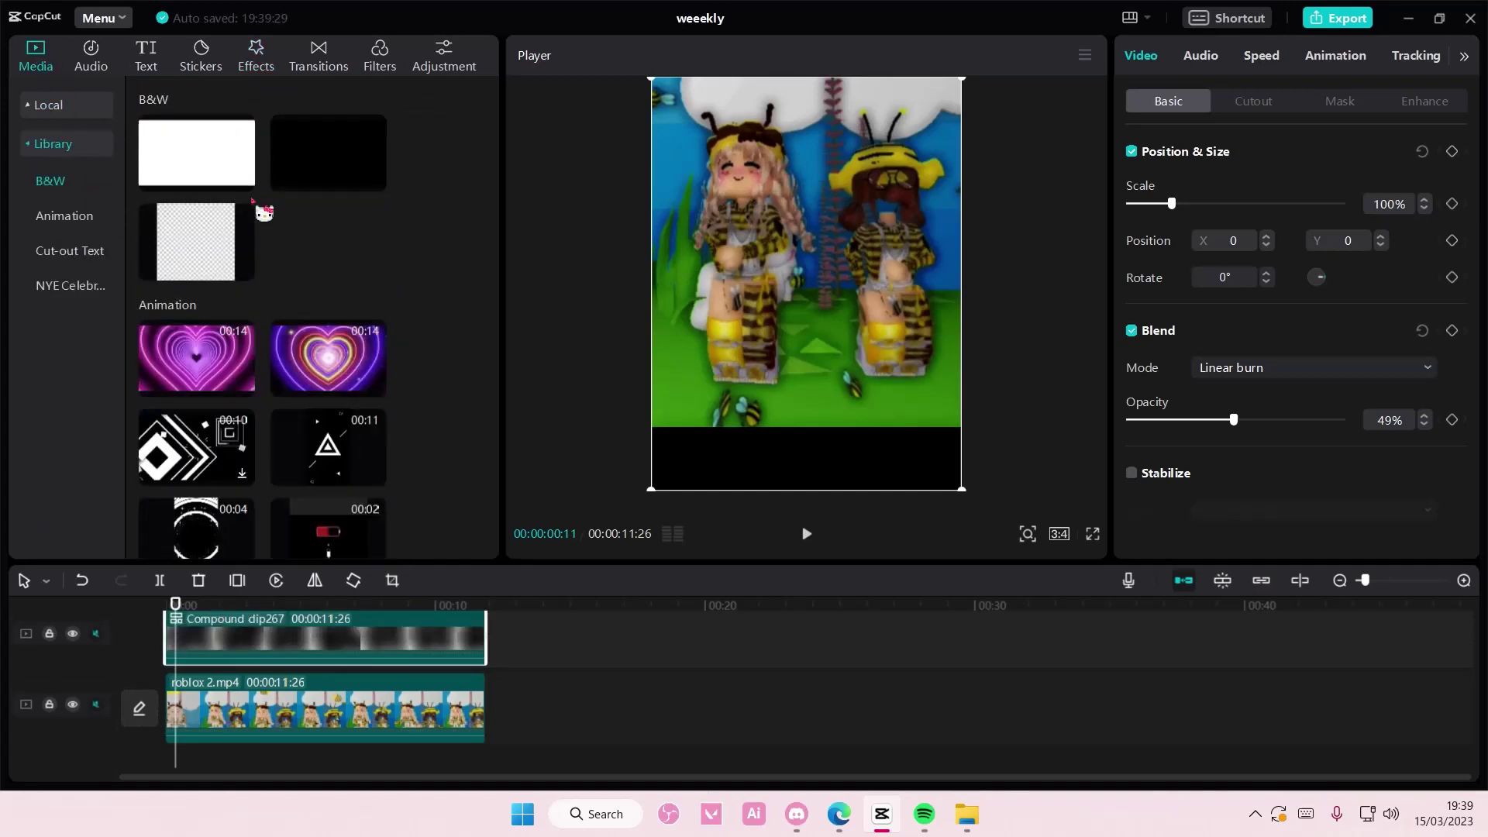
mouse_move(196, 151)
mouse_down()
mouse_move(180, 704)
mouse_move(487, 698)
mouse_up()
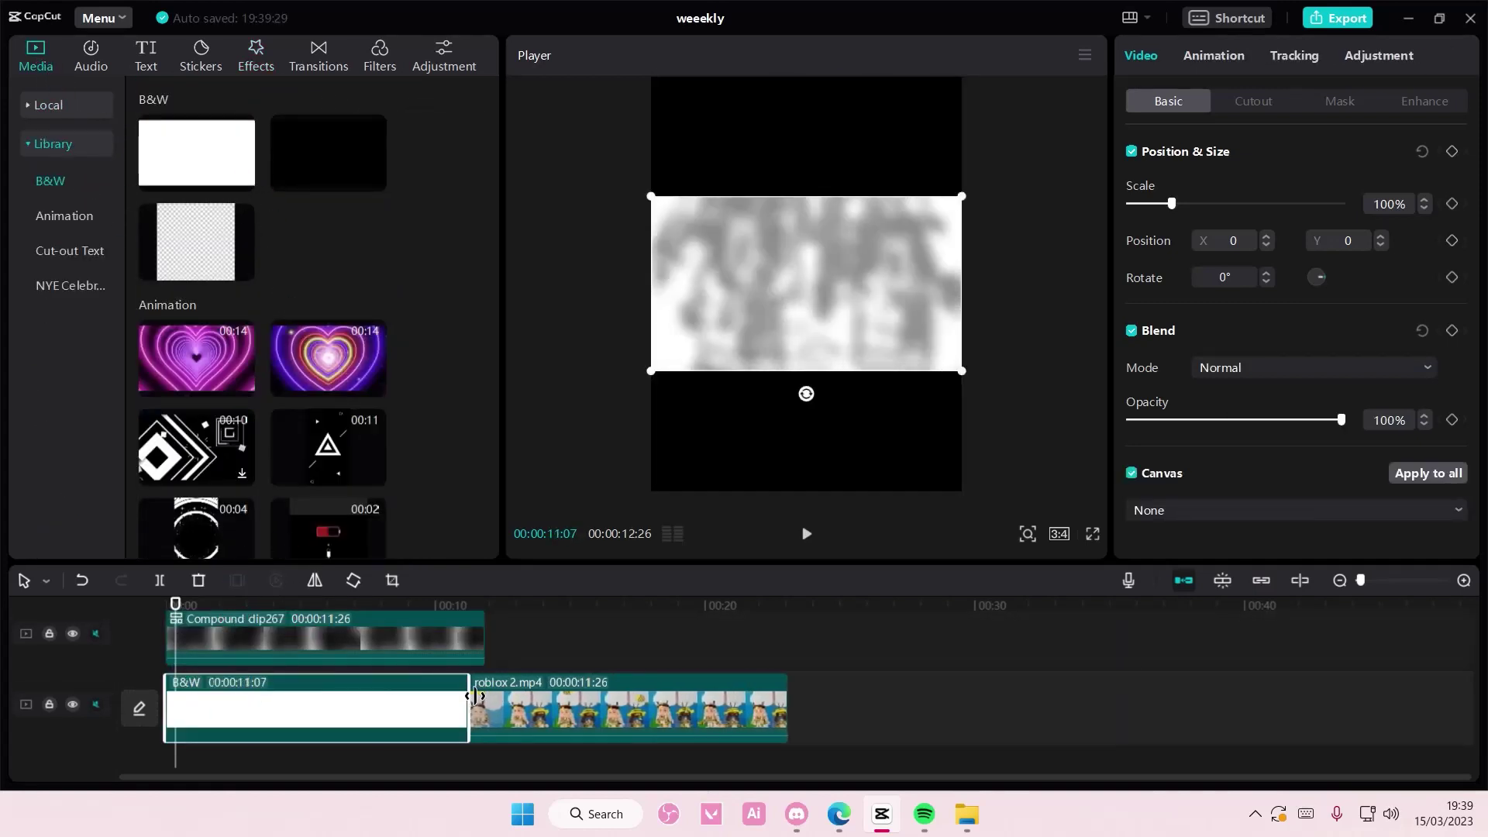
drag(435, 655, 411, 641)
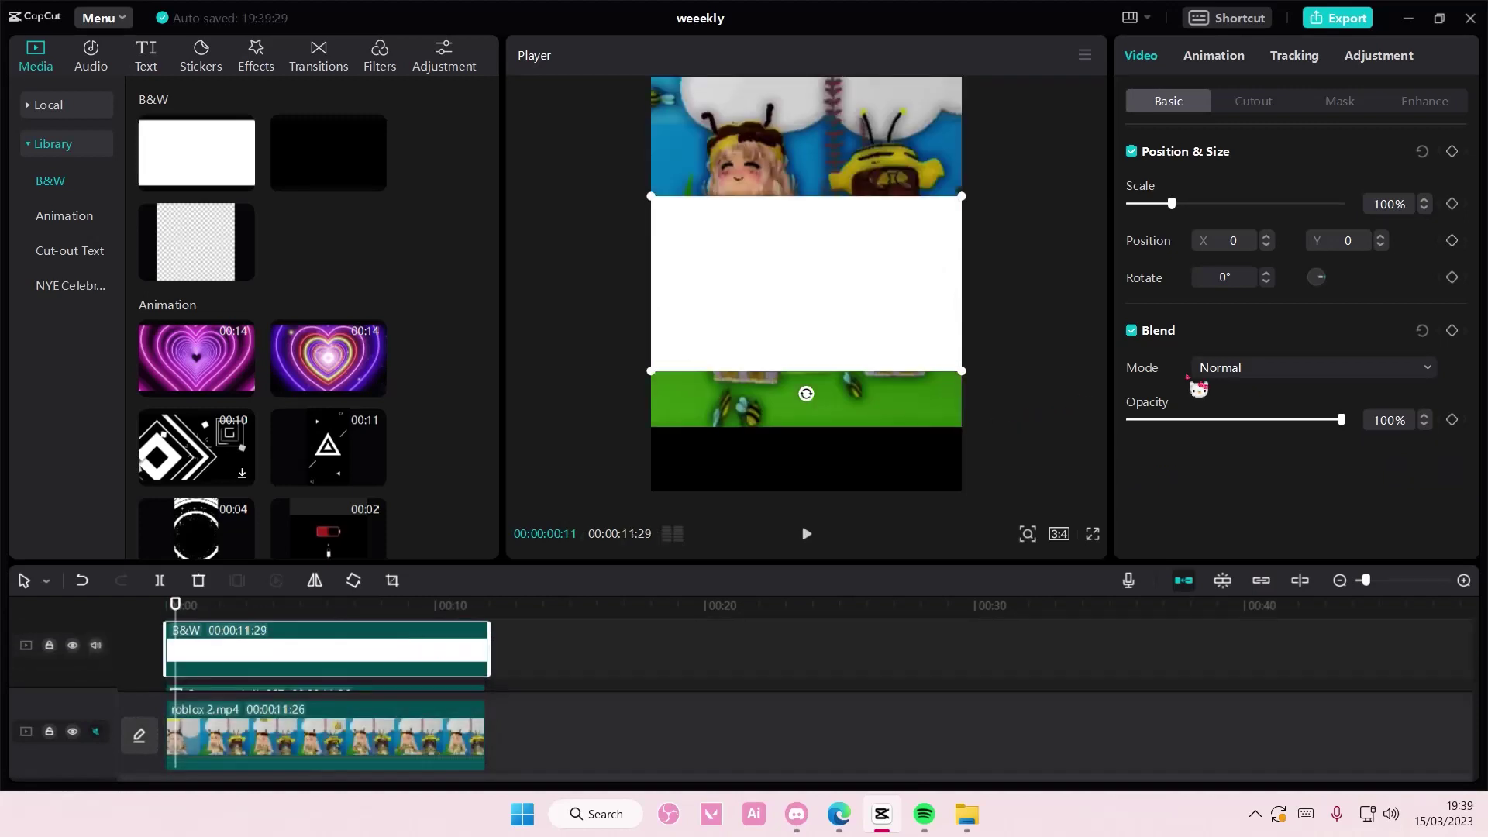
Scale the white clip to 359% and blend it in Overlay mode at 76% opacity
drag(963, 373, 1128, 465)
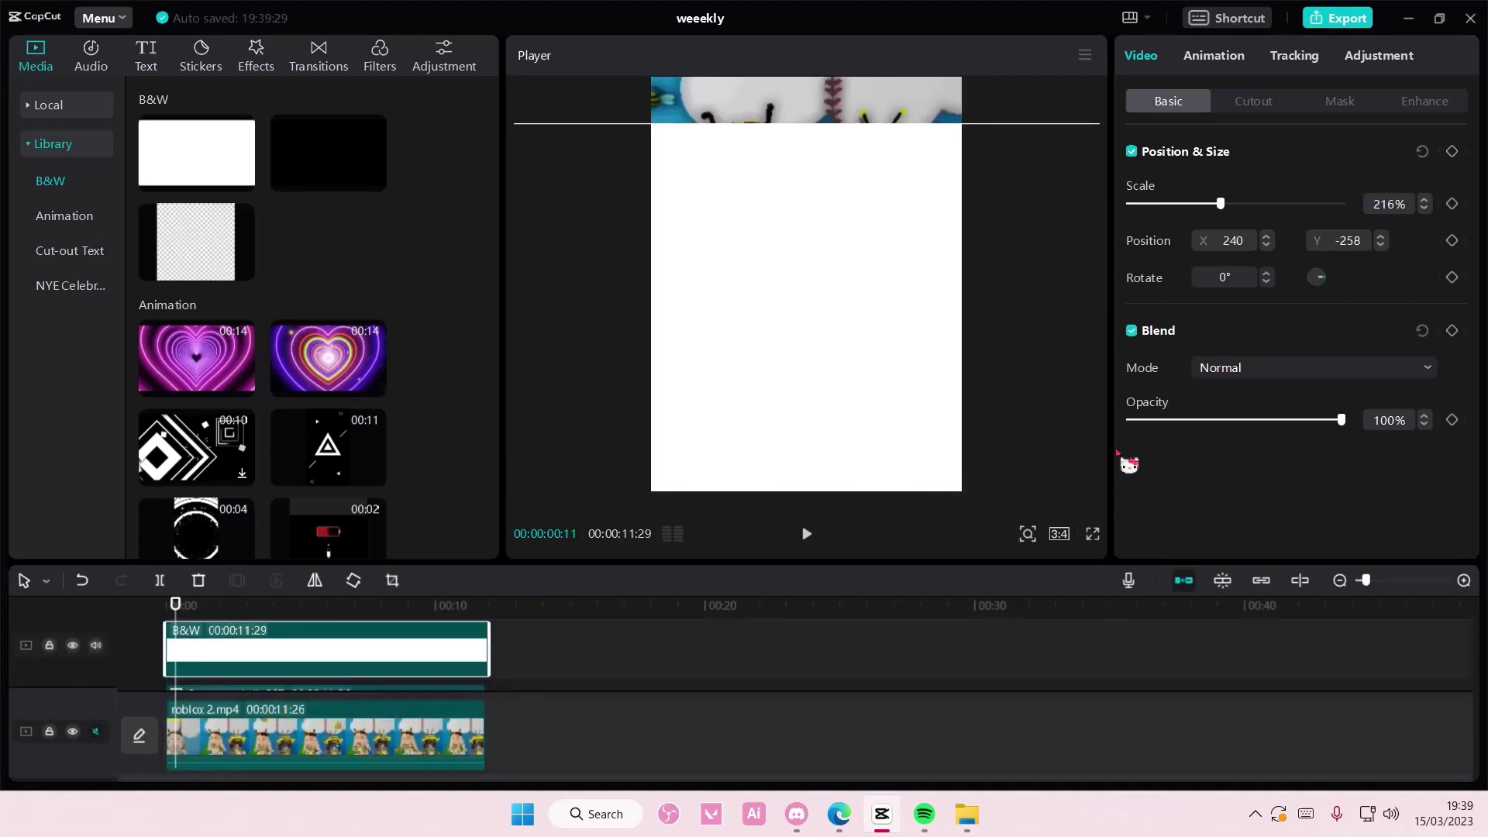
drag(1221, 204, 1282, 205)
click(1314, 368)
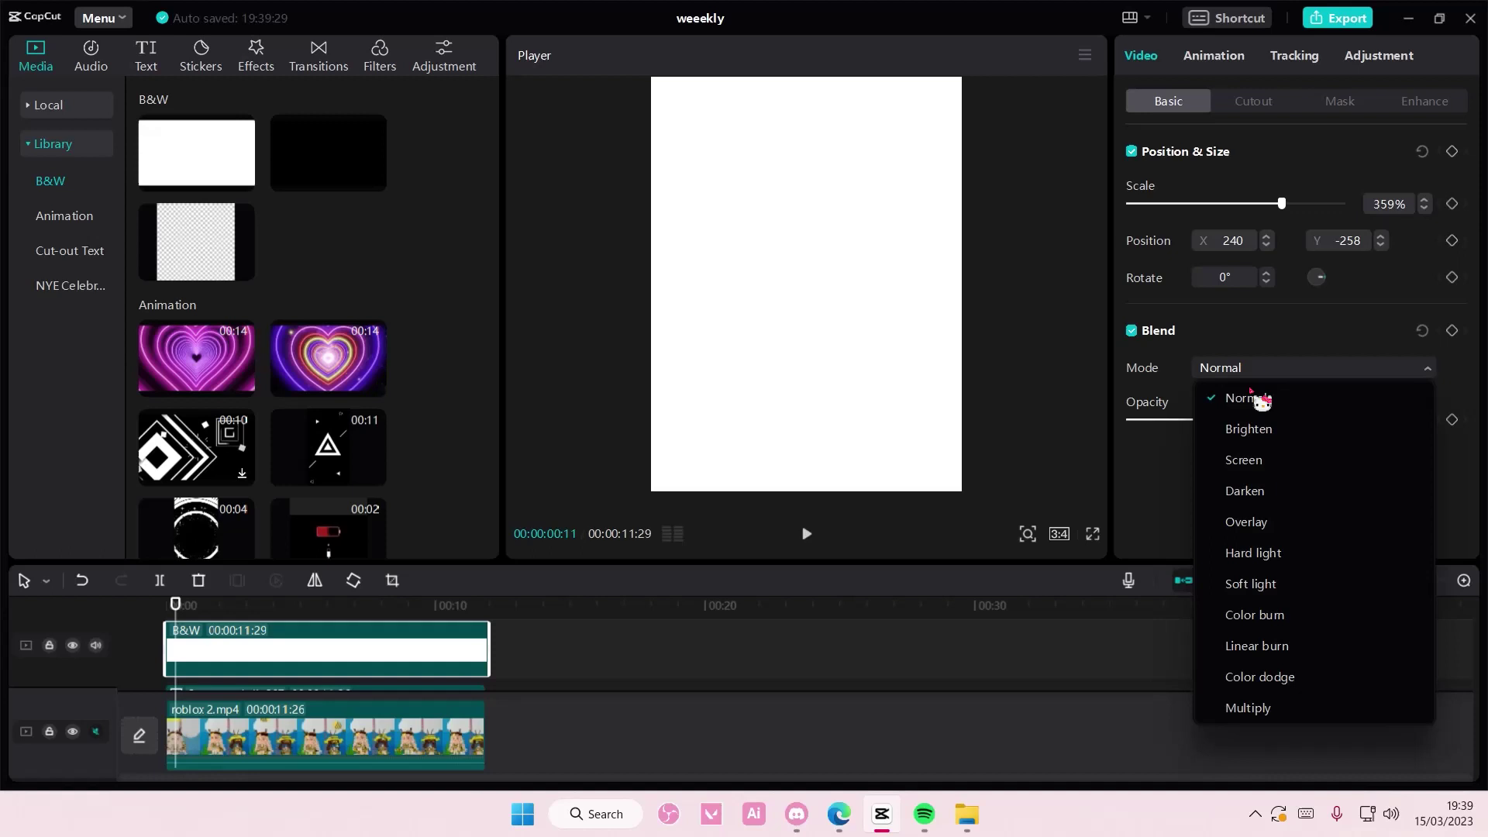
click(1268, 515)
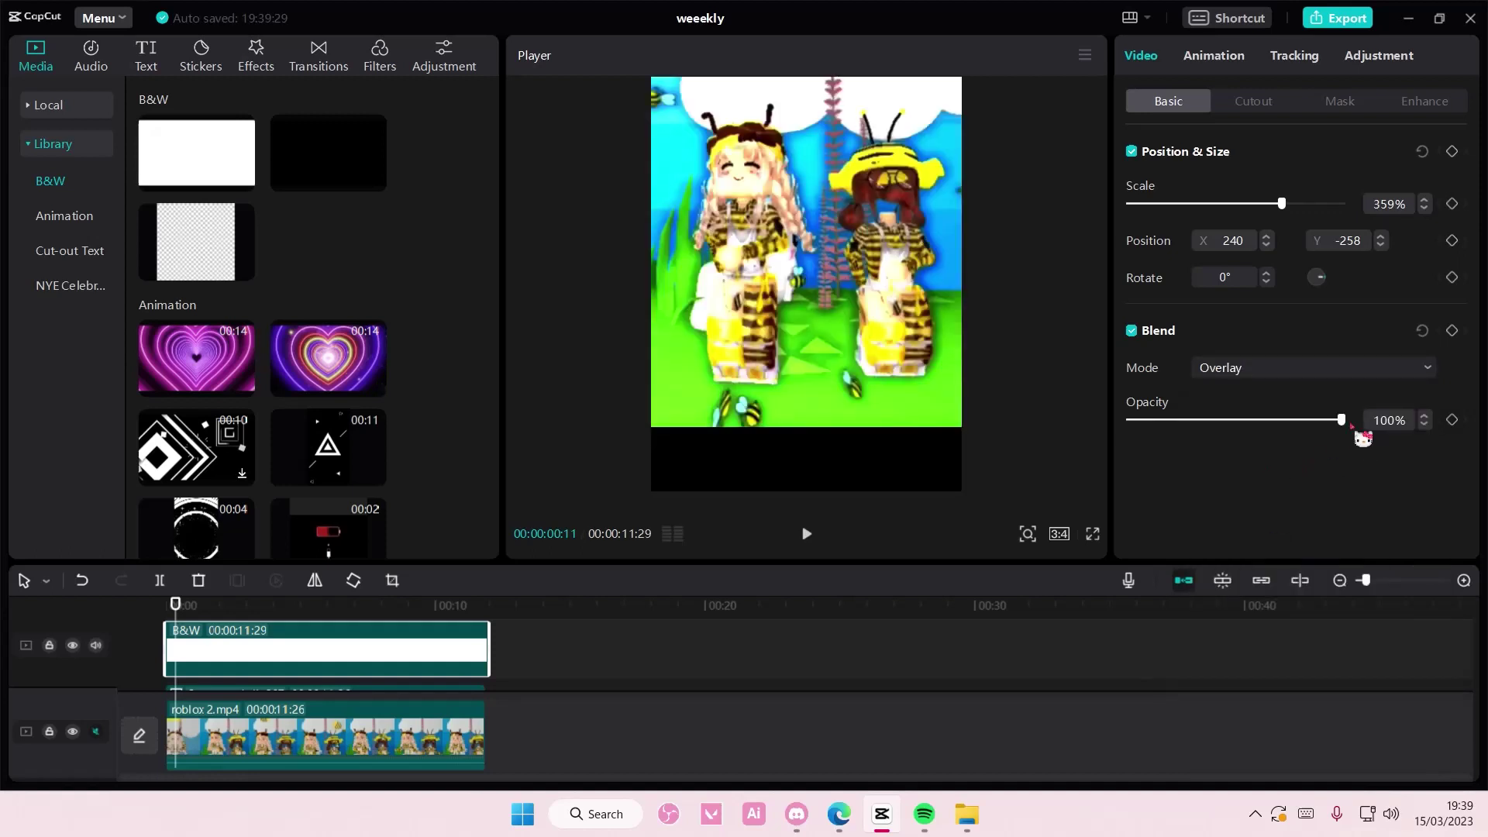
drag(1341, 420, 1295, 421)
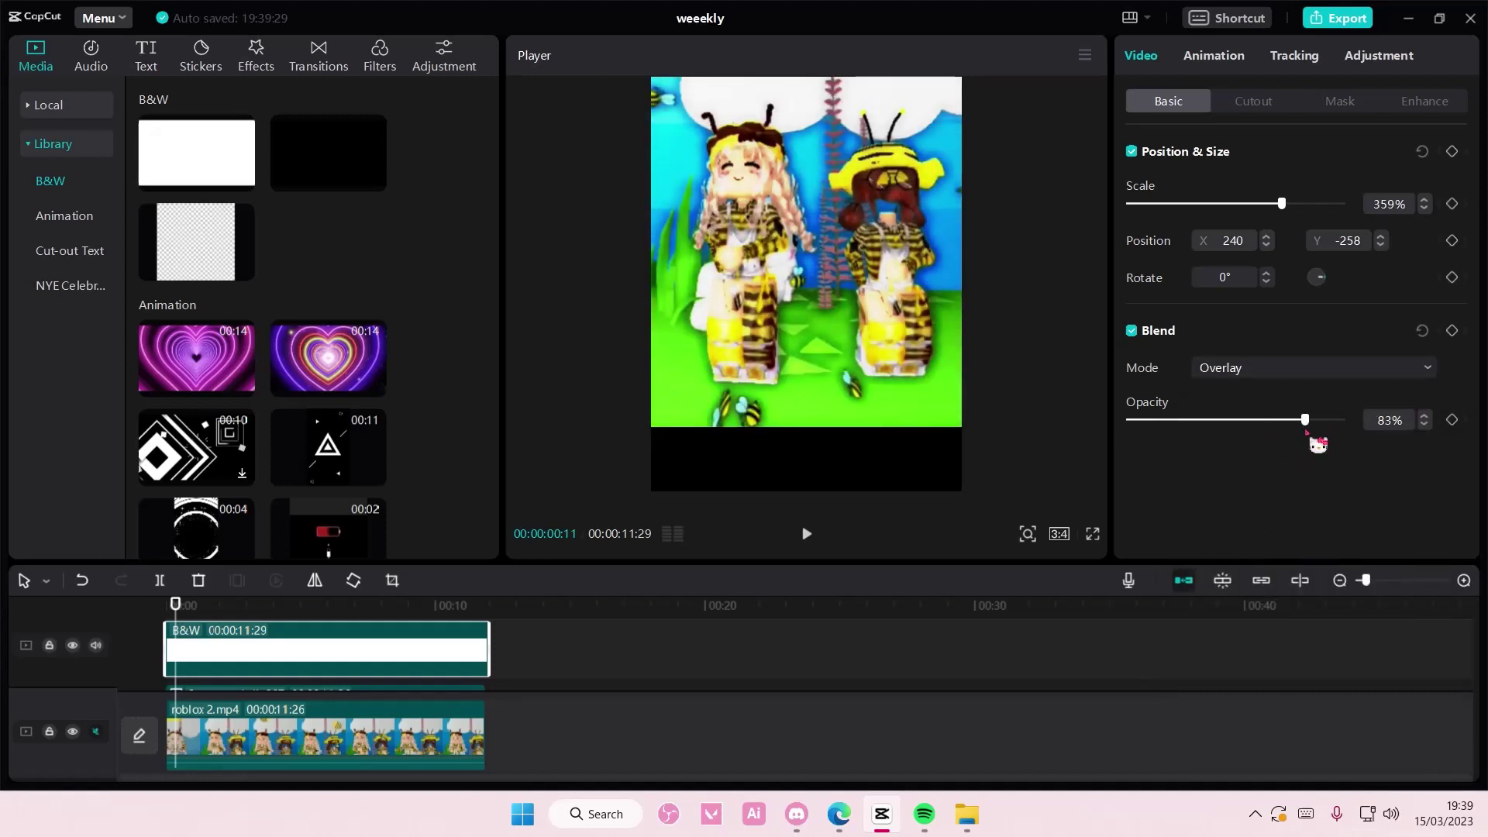
key(alt+g)
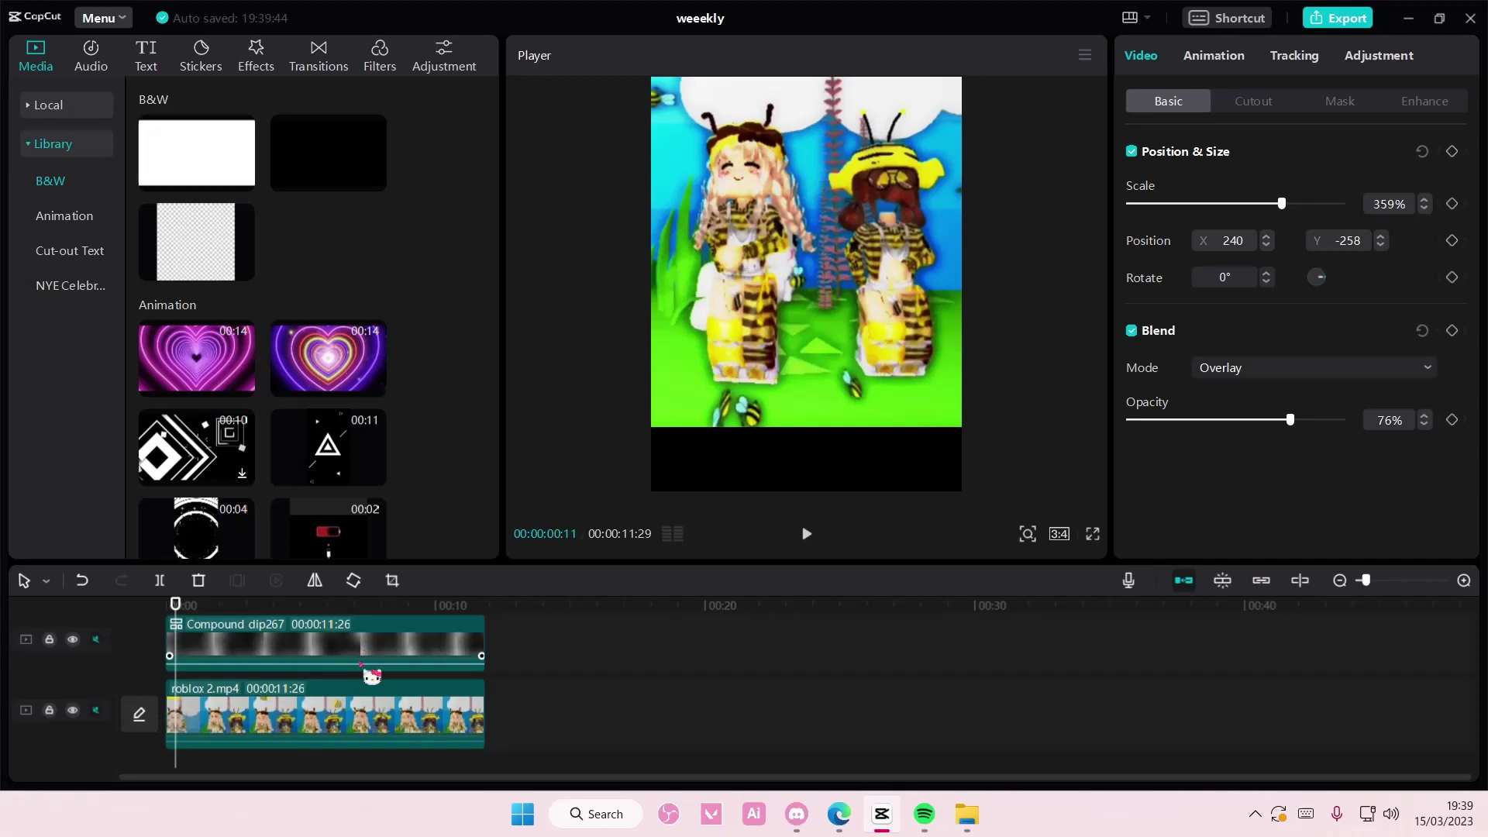
Raise the Sharpen value of roblox 2.mp4 to 100 under Adjustment
click(385, 698)
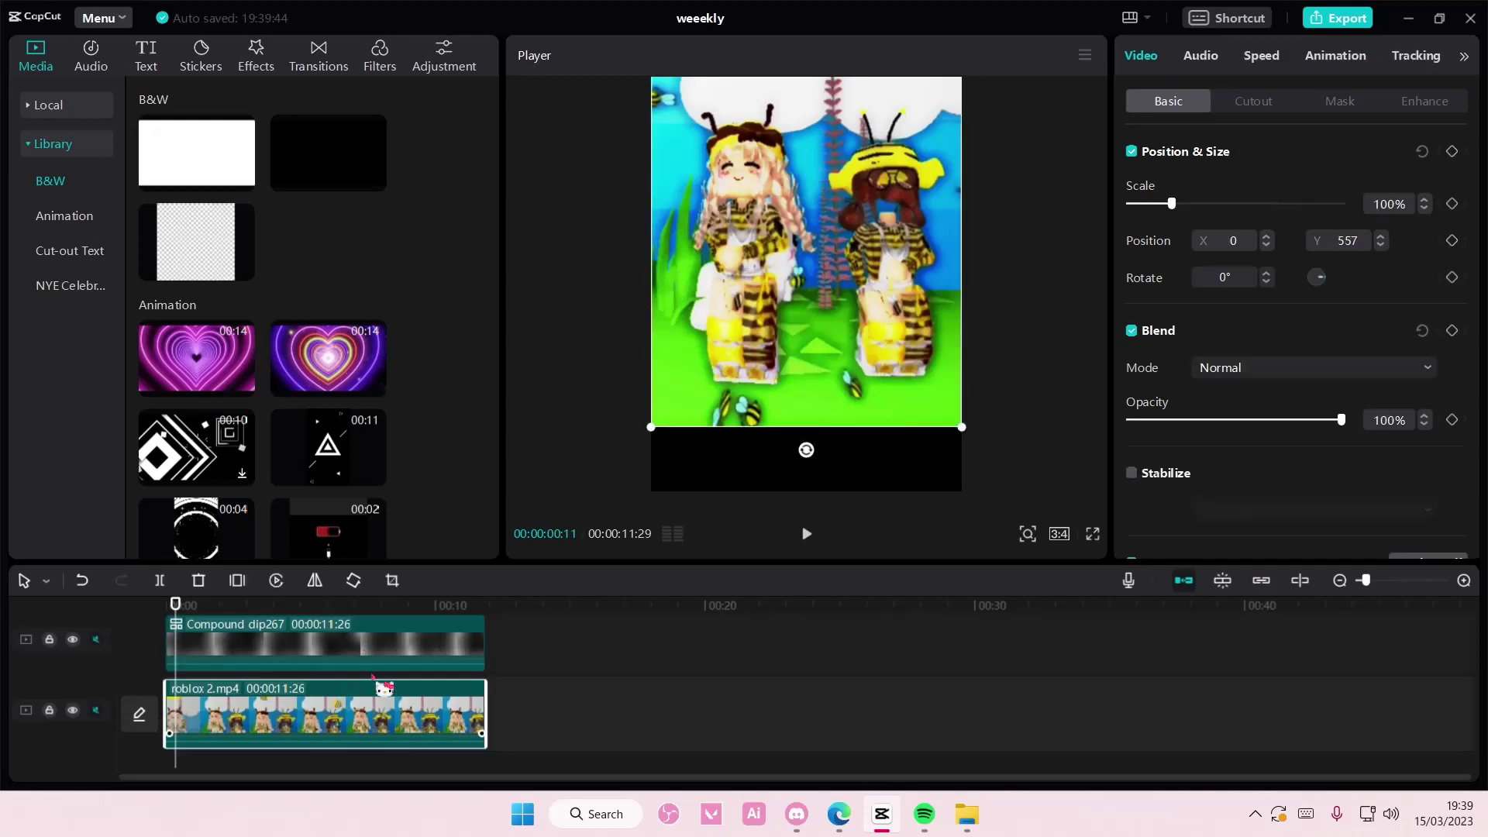
click(1465, 56)
scroll(1294, 350, down, 3)
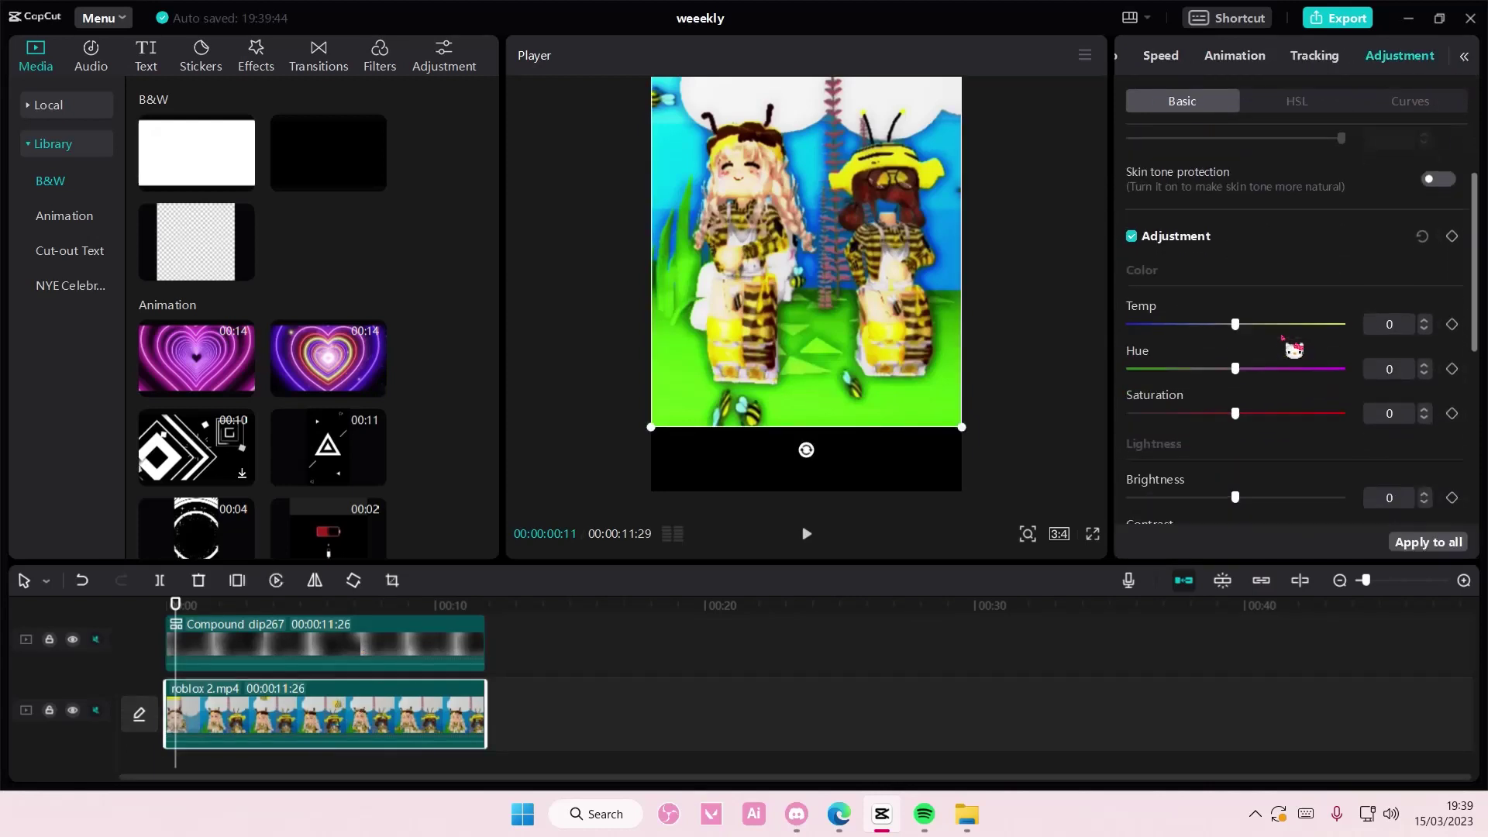
scroll(1294, 349, down, 5)
scroll(1295, 348, down, 5)
click(1151, 493)
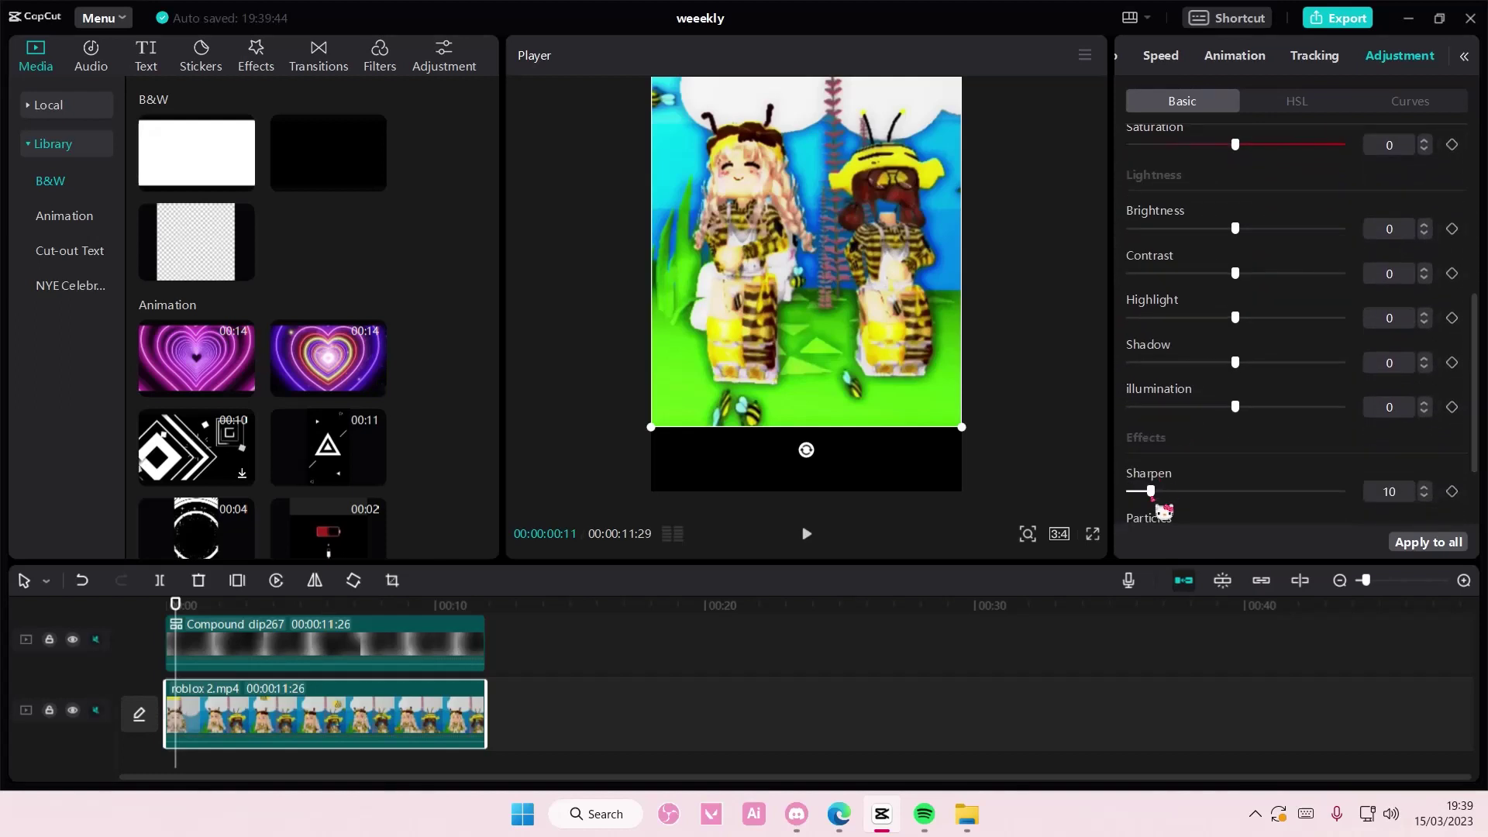
drag(1152, 493, 1206, 491)
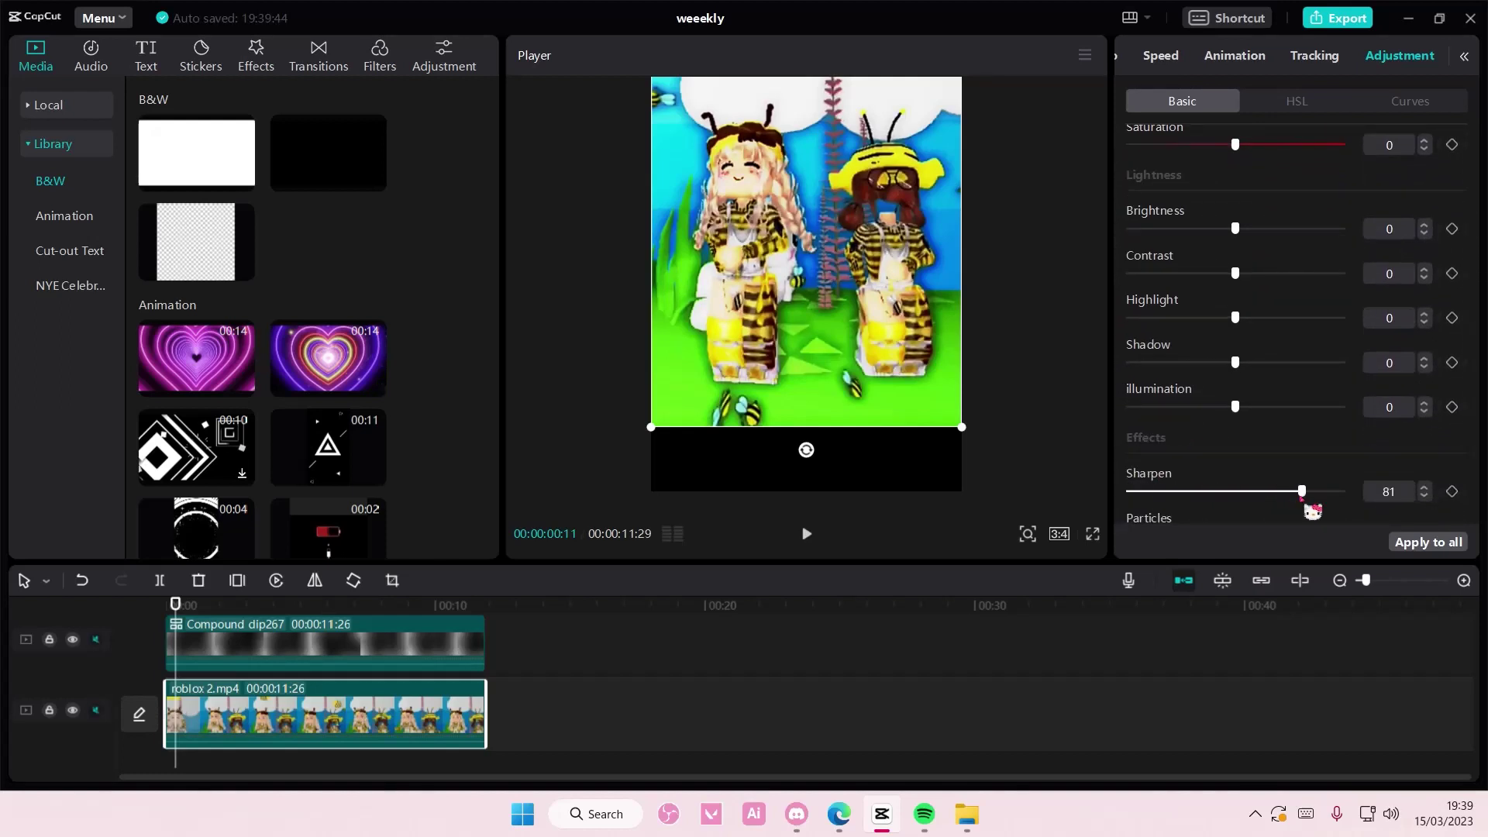
Copy the roblox clip onto the top track, rotate it to about -180°, and drag it down
right_click(486, 697)
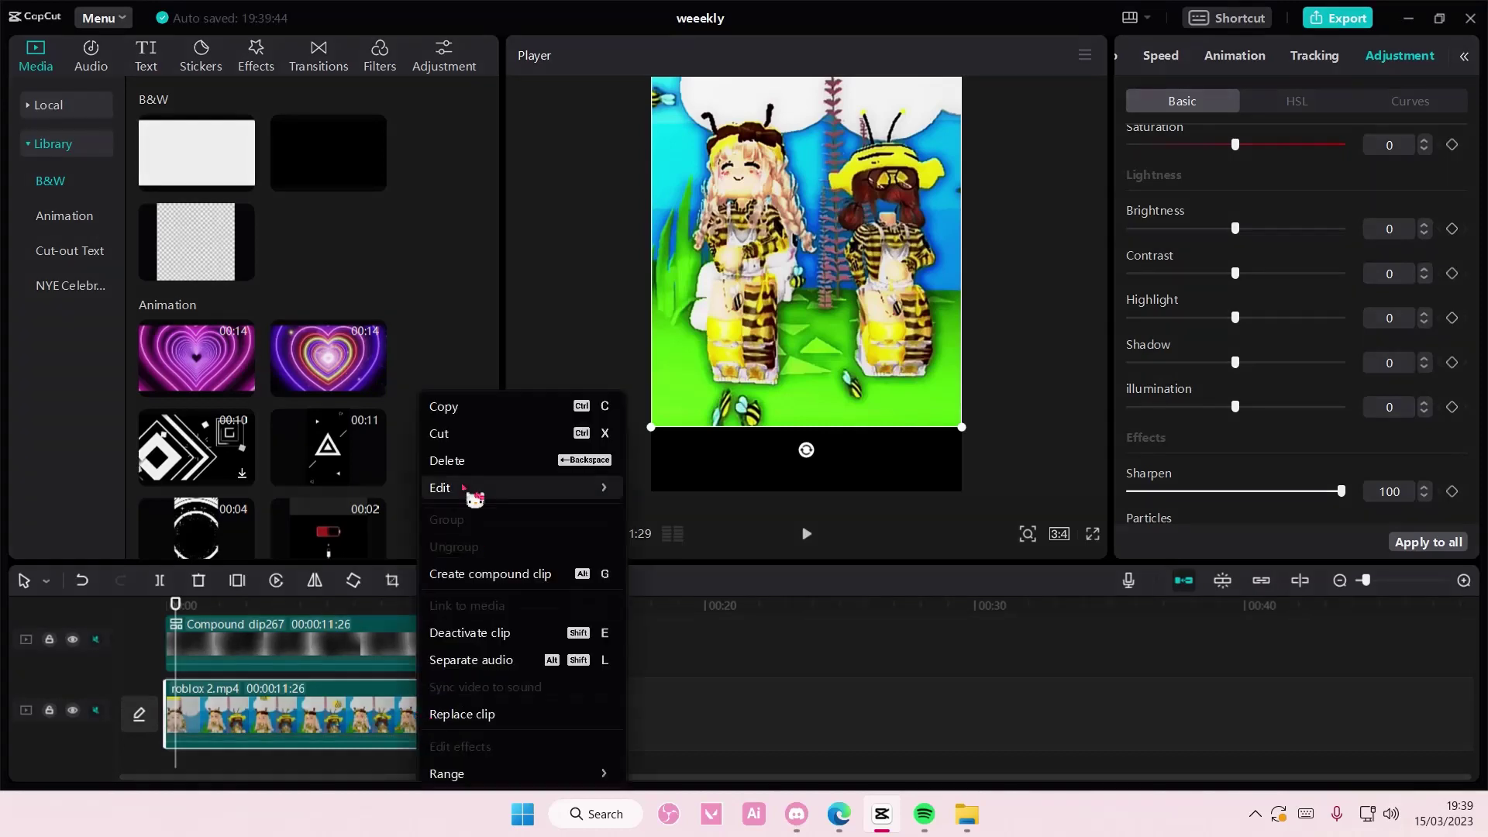
click(466, 406)
right_click(547, 640)
click(581, 658)
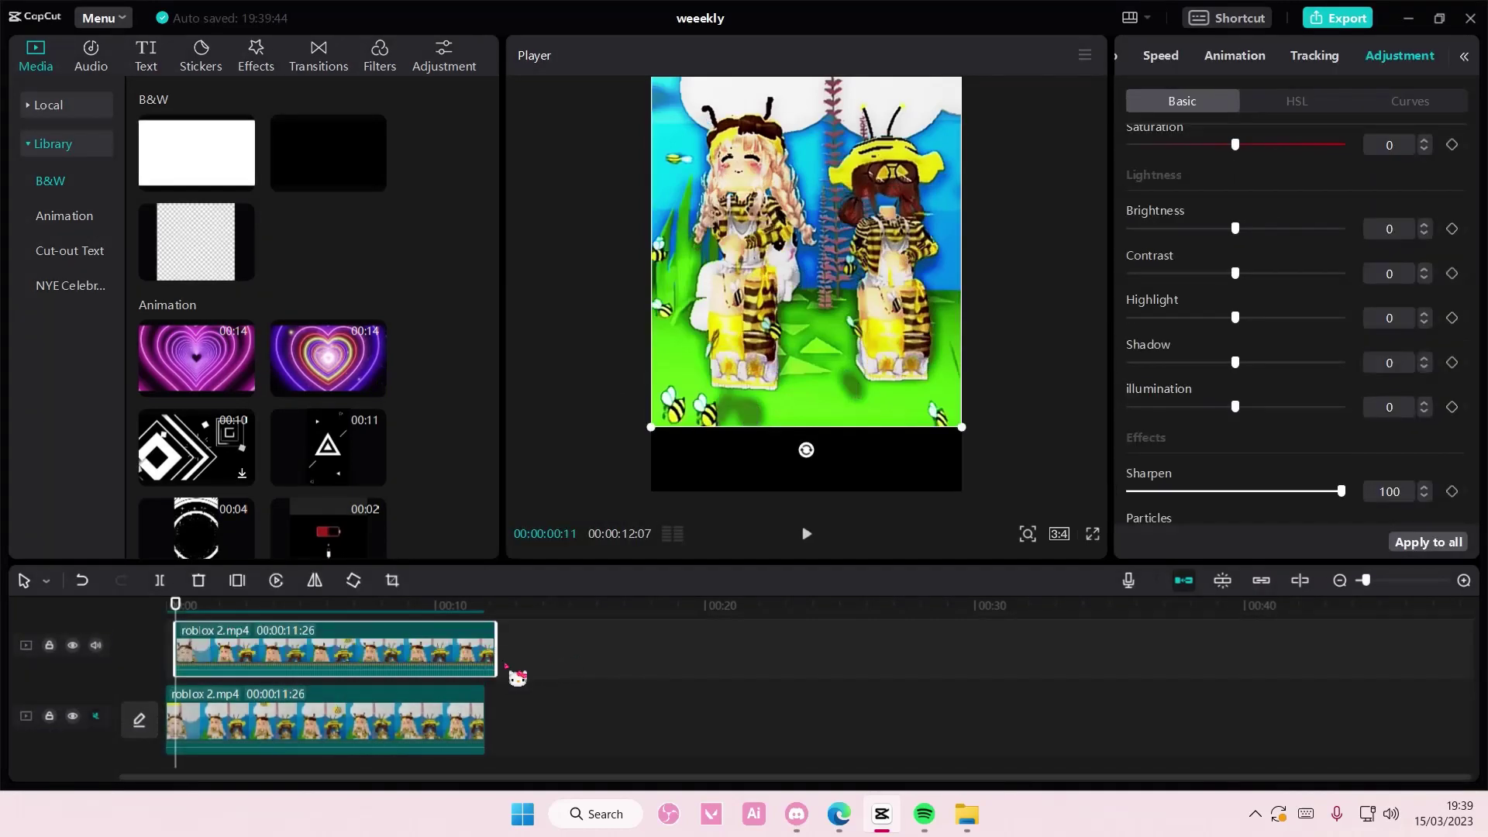
drag(435, 694, 434, 646)
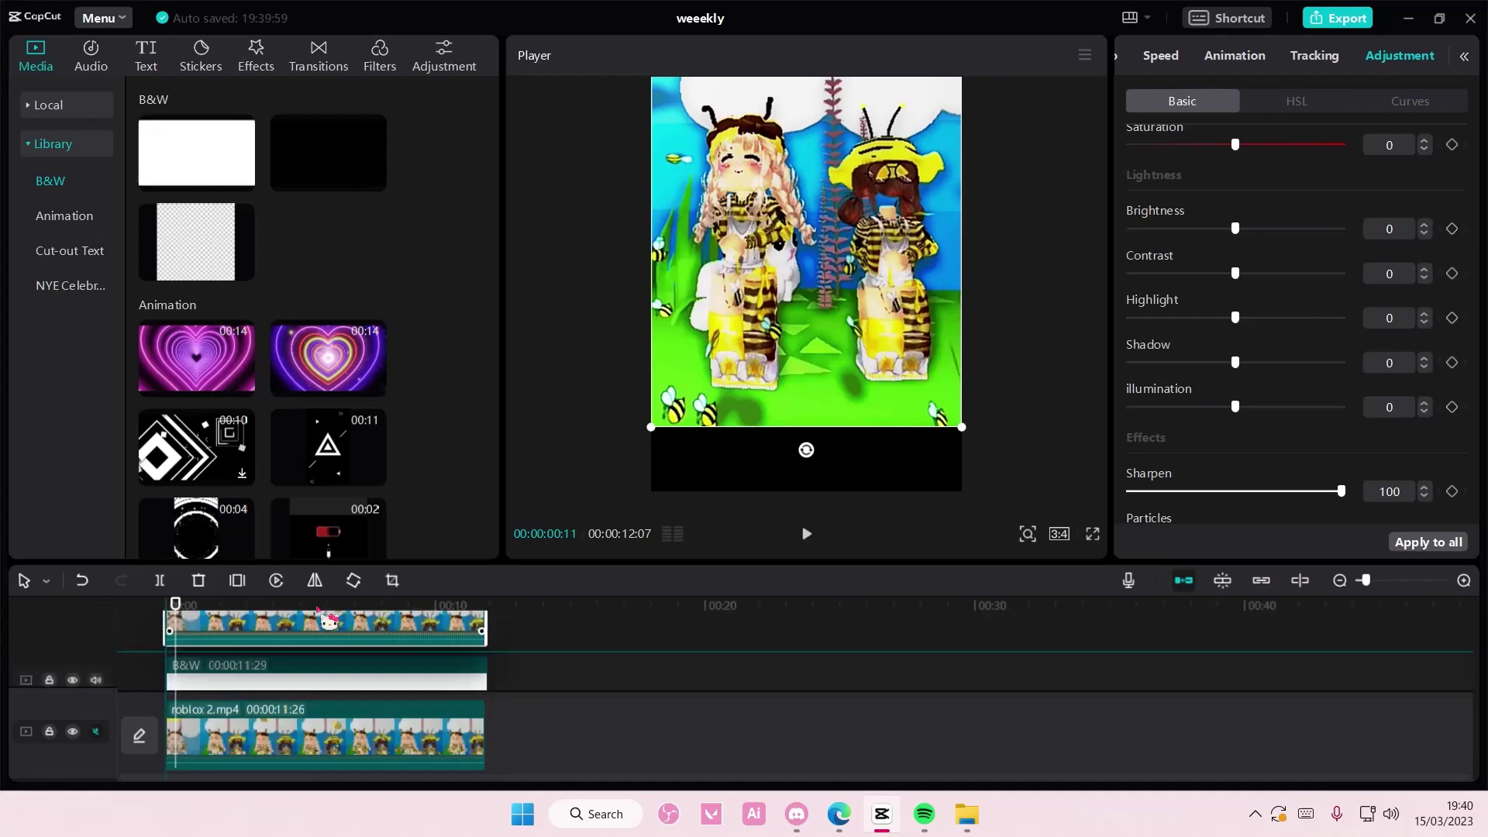
drag(805, 449, 807, 128)
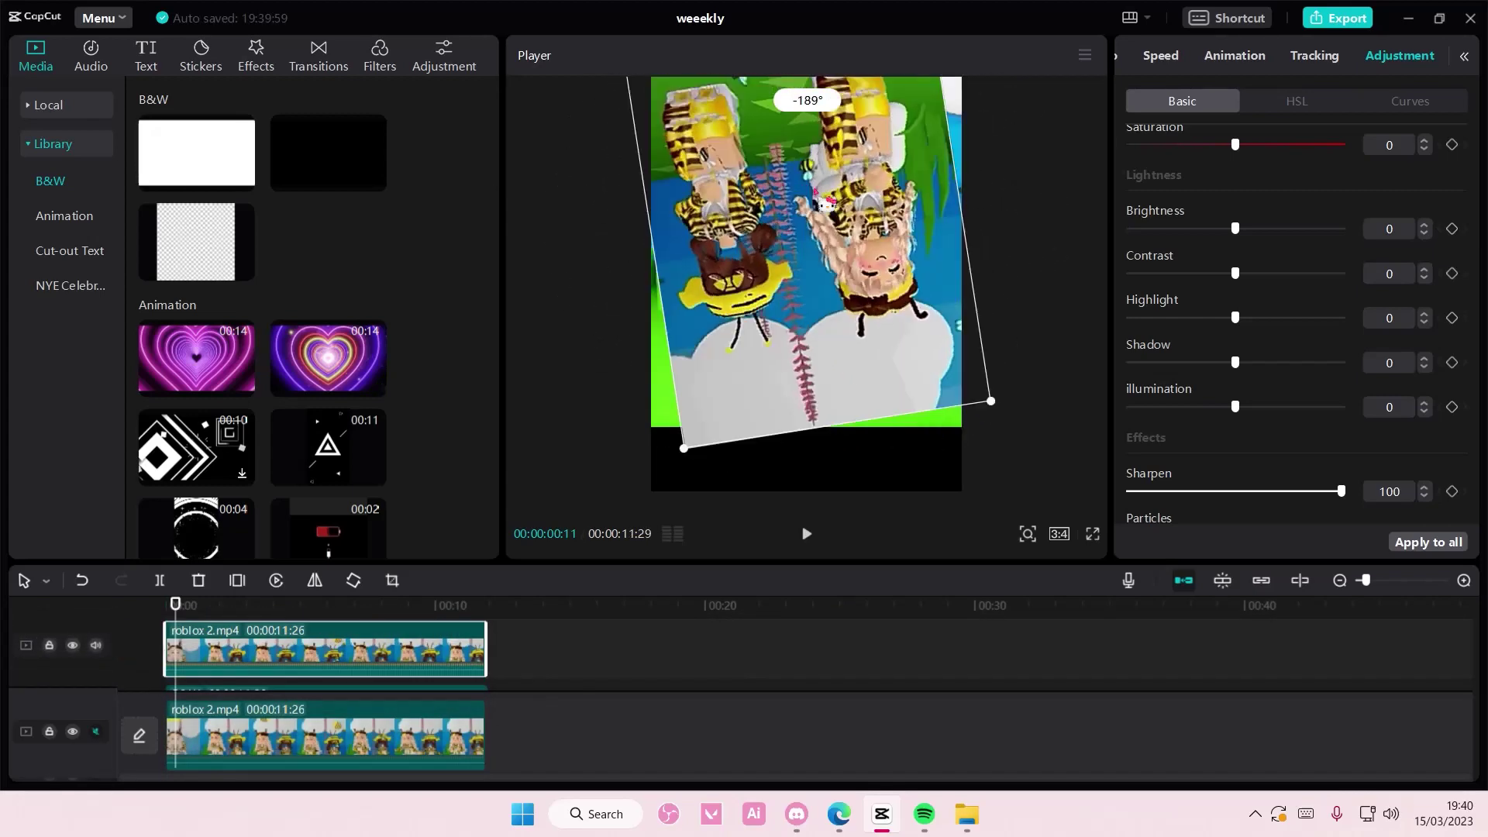
mouse_move(825, 224)
mouse_down()
mouse_move(800, 338)
mouse_move(802, 512)
mouse_up()
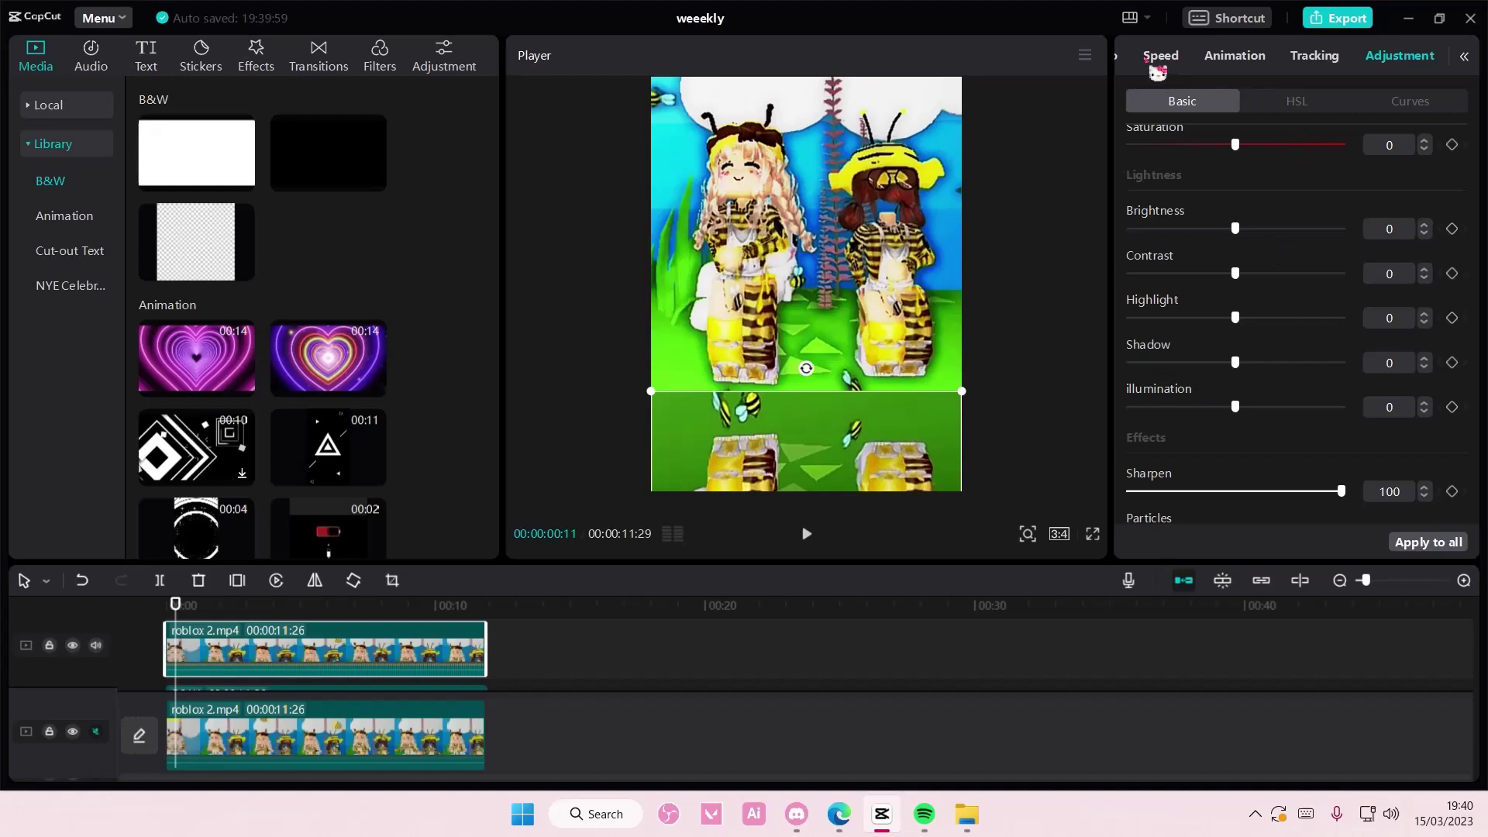
Apply a Split mask to the flipped copy from its Video properties
click(1120, 56)
key(ctrl+z)
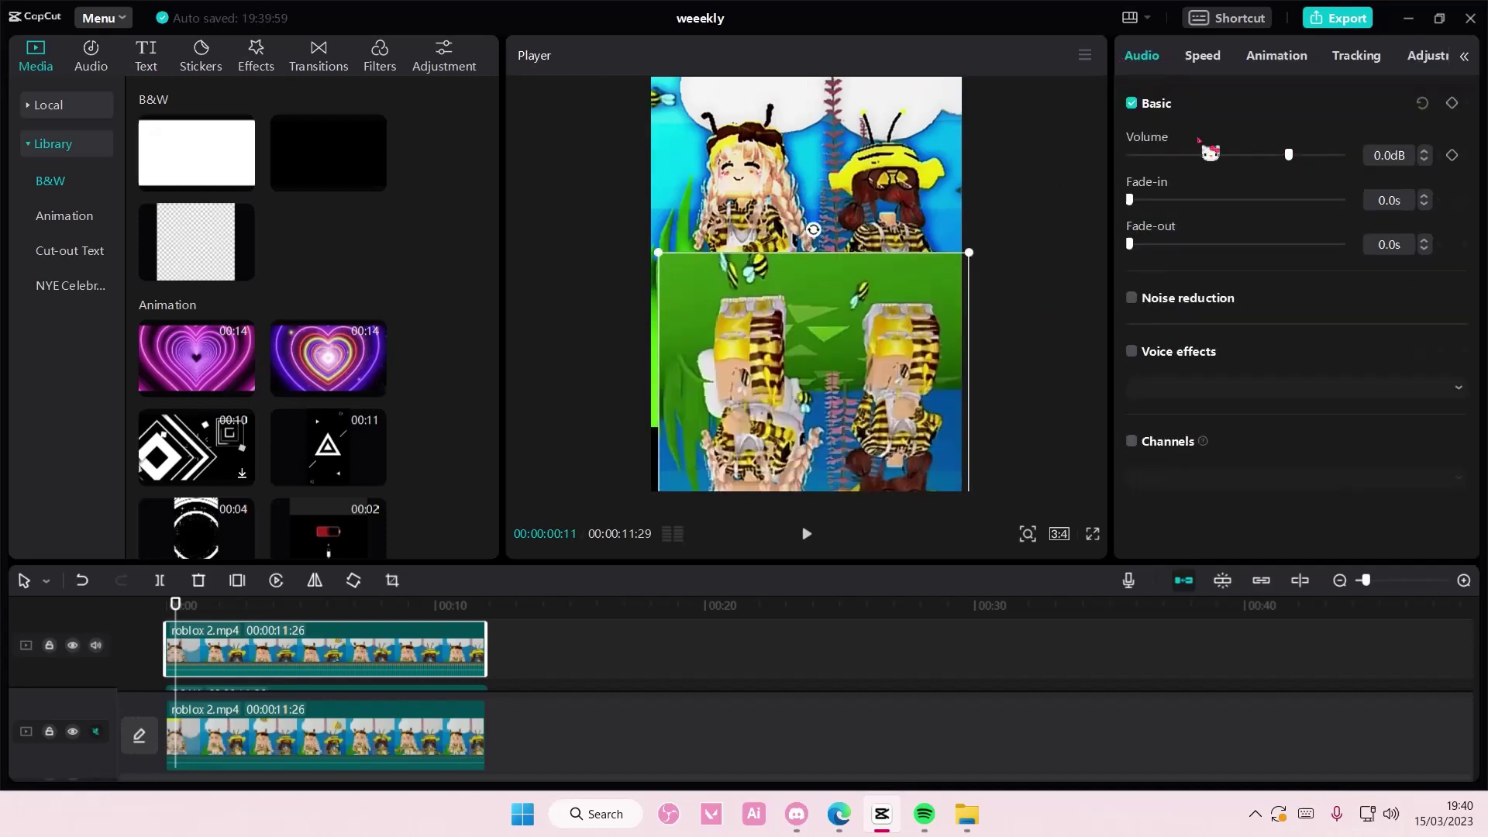
click(1466, 56)
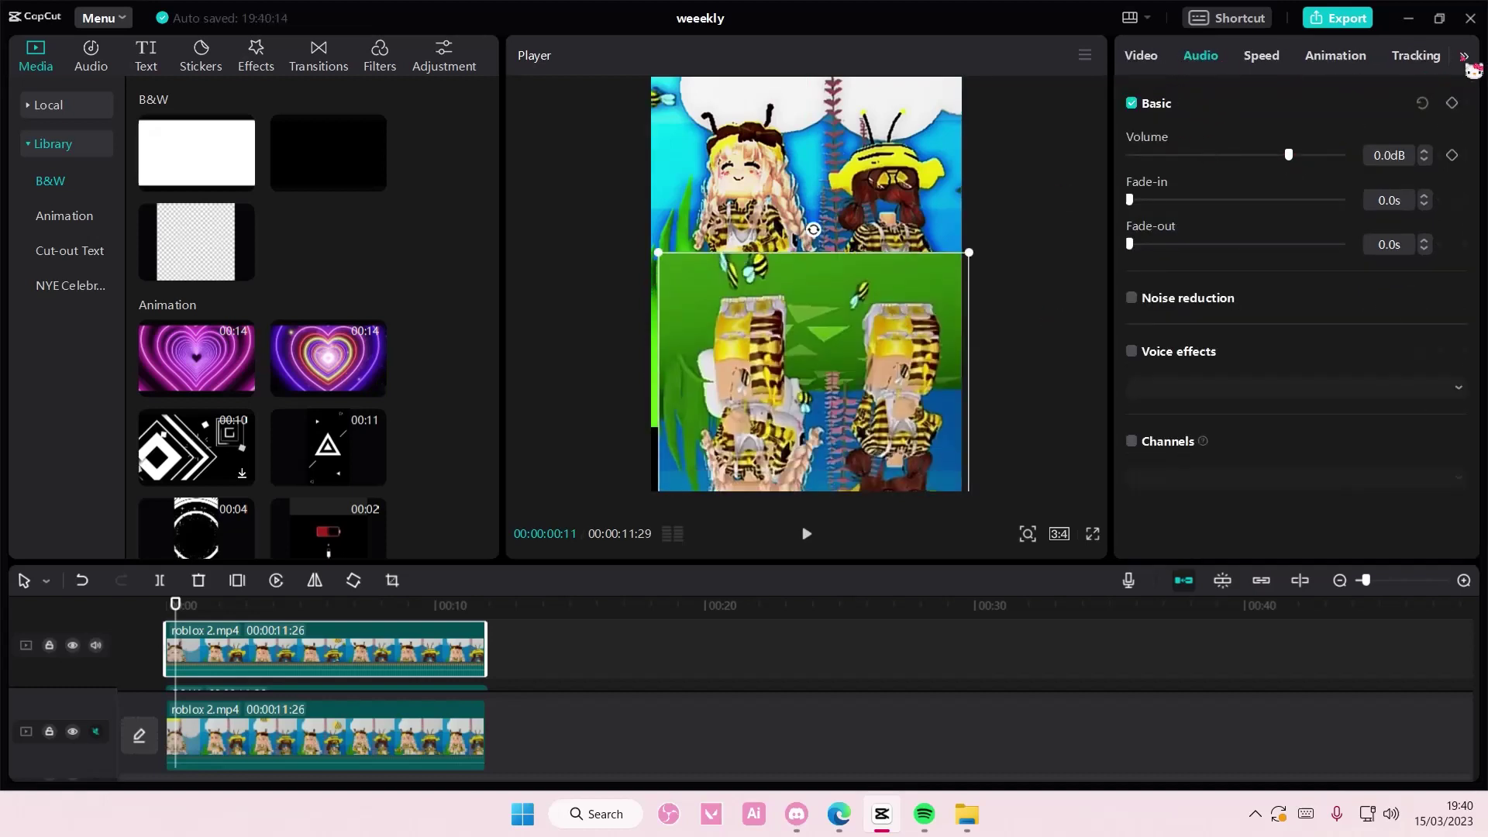
click(1142, 56)
click(1341, 102)
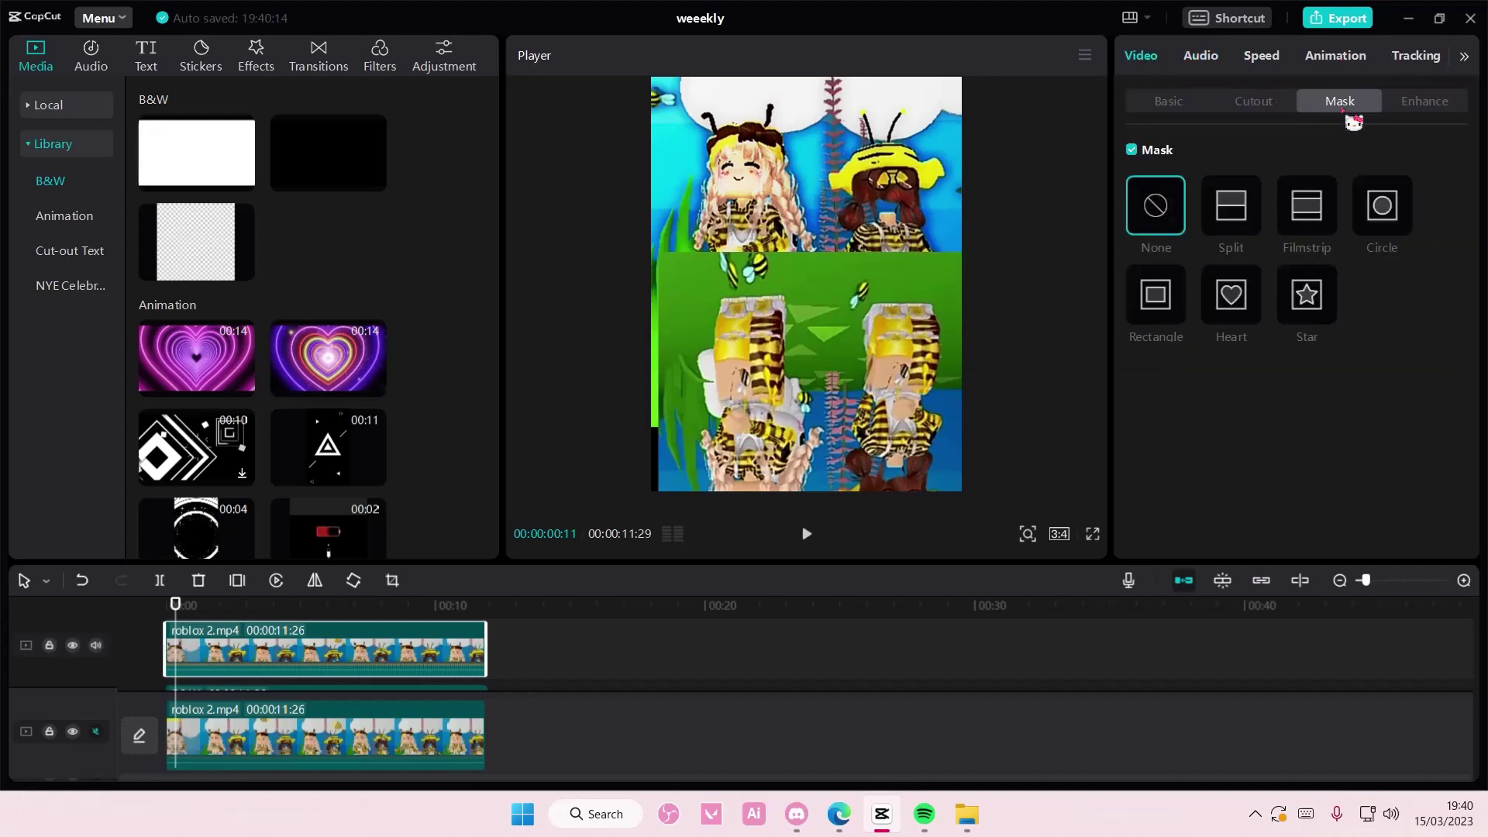
click(1232, 206)
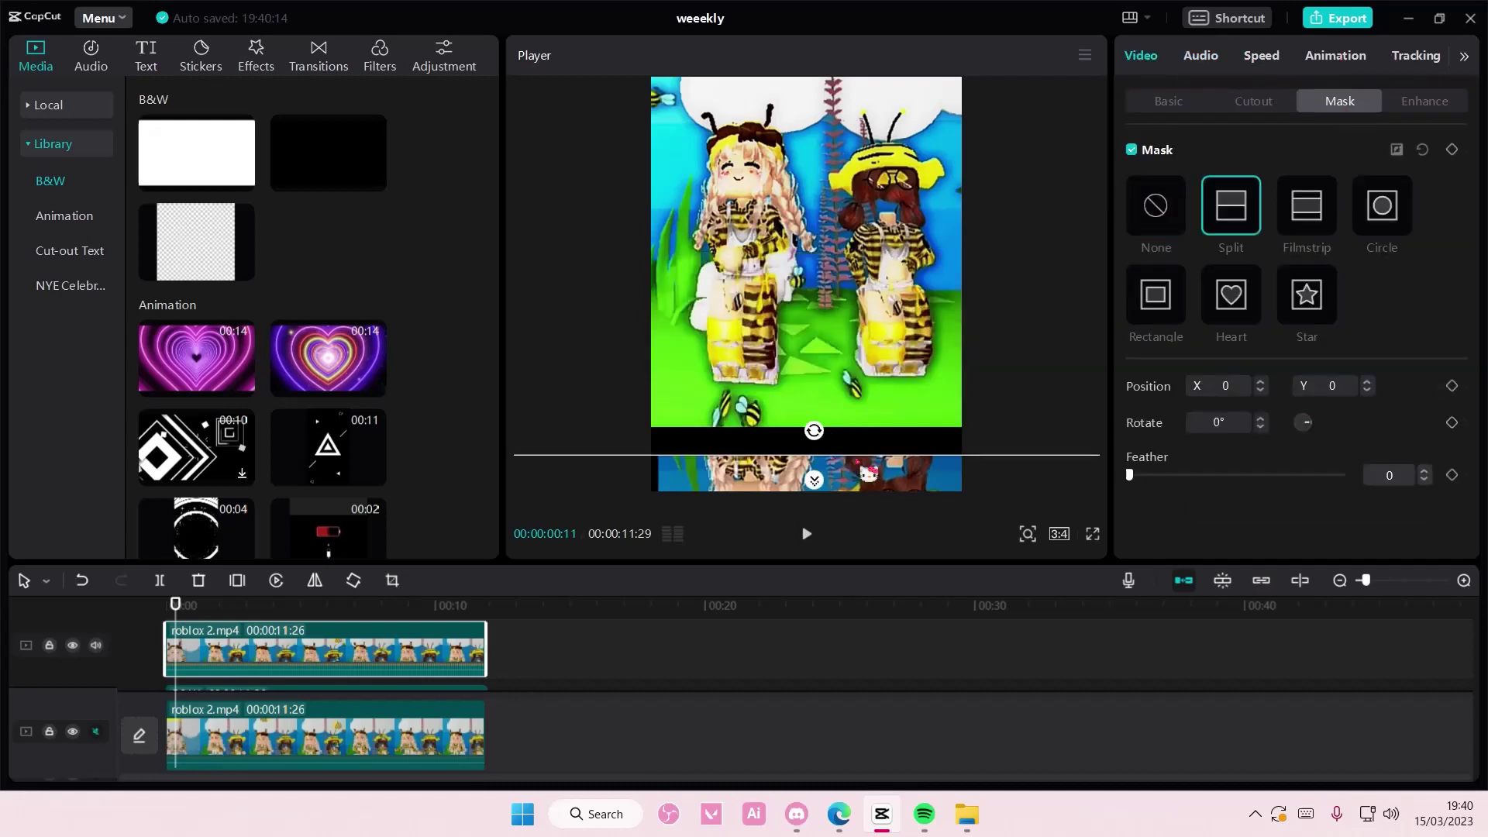
Raise the split line and move the flipped copy down into the lower half
mouse_move(868, 472)
mouse_down()
mouse_move(892, 287)
mouse_move(888, 303)
mouse_up()
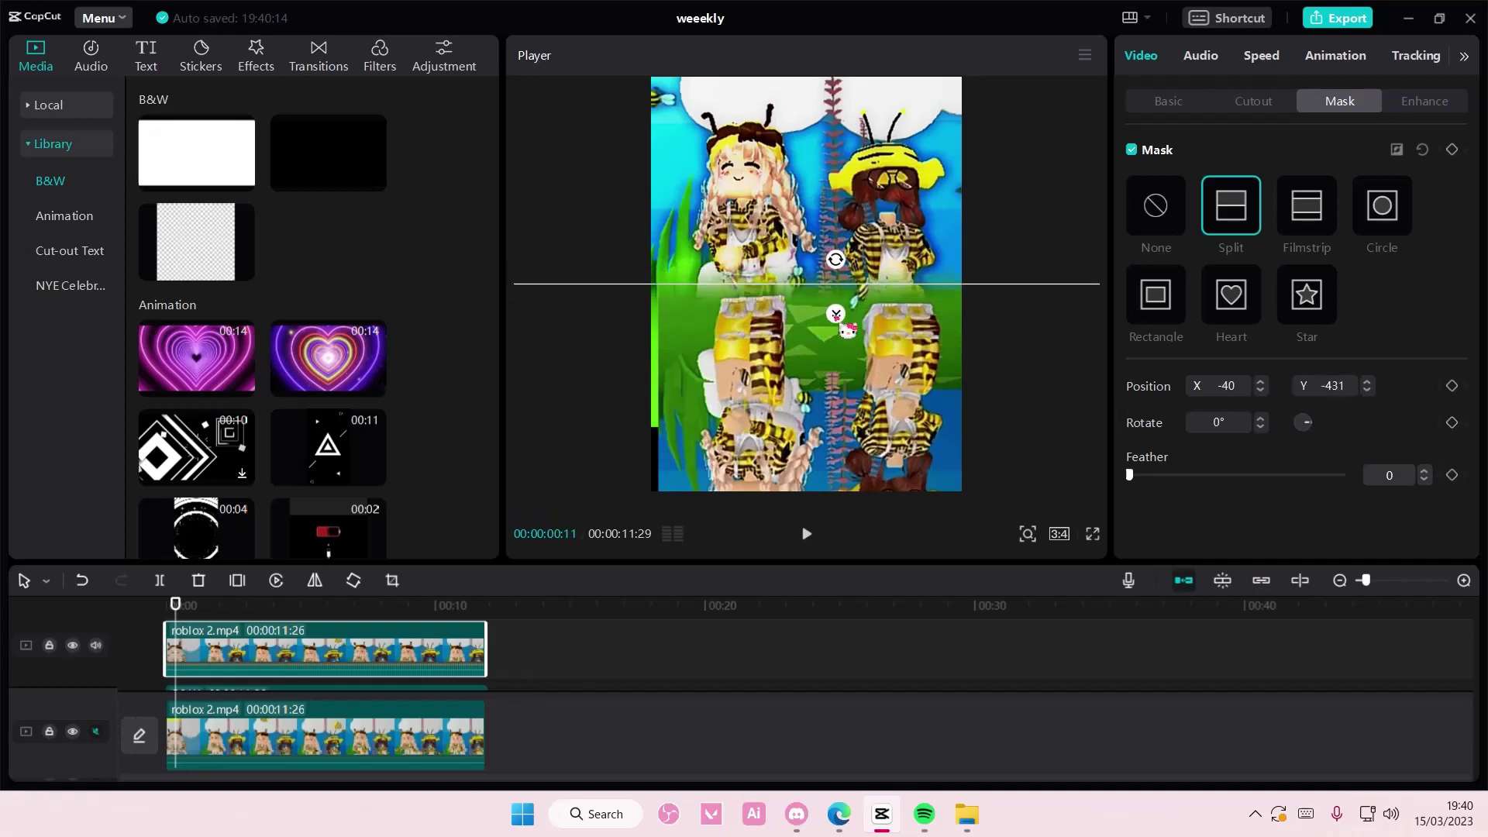
click(1168, 102)
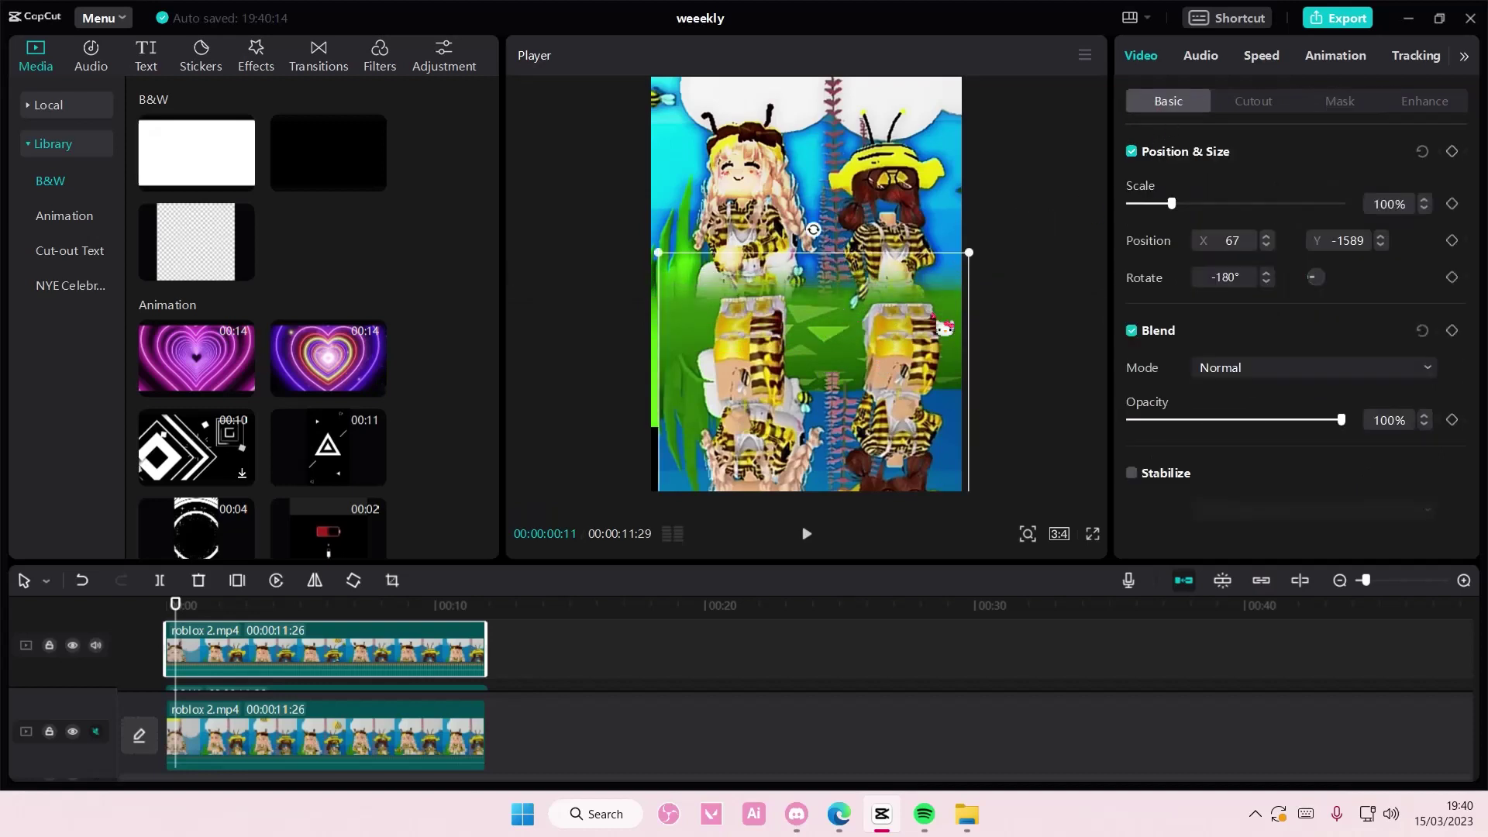
drag(884, 349, 924, 459)
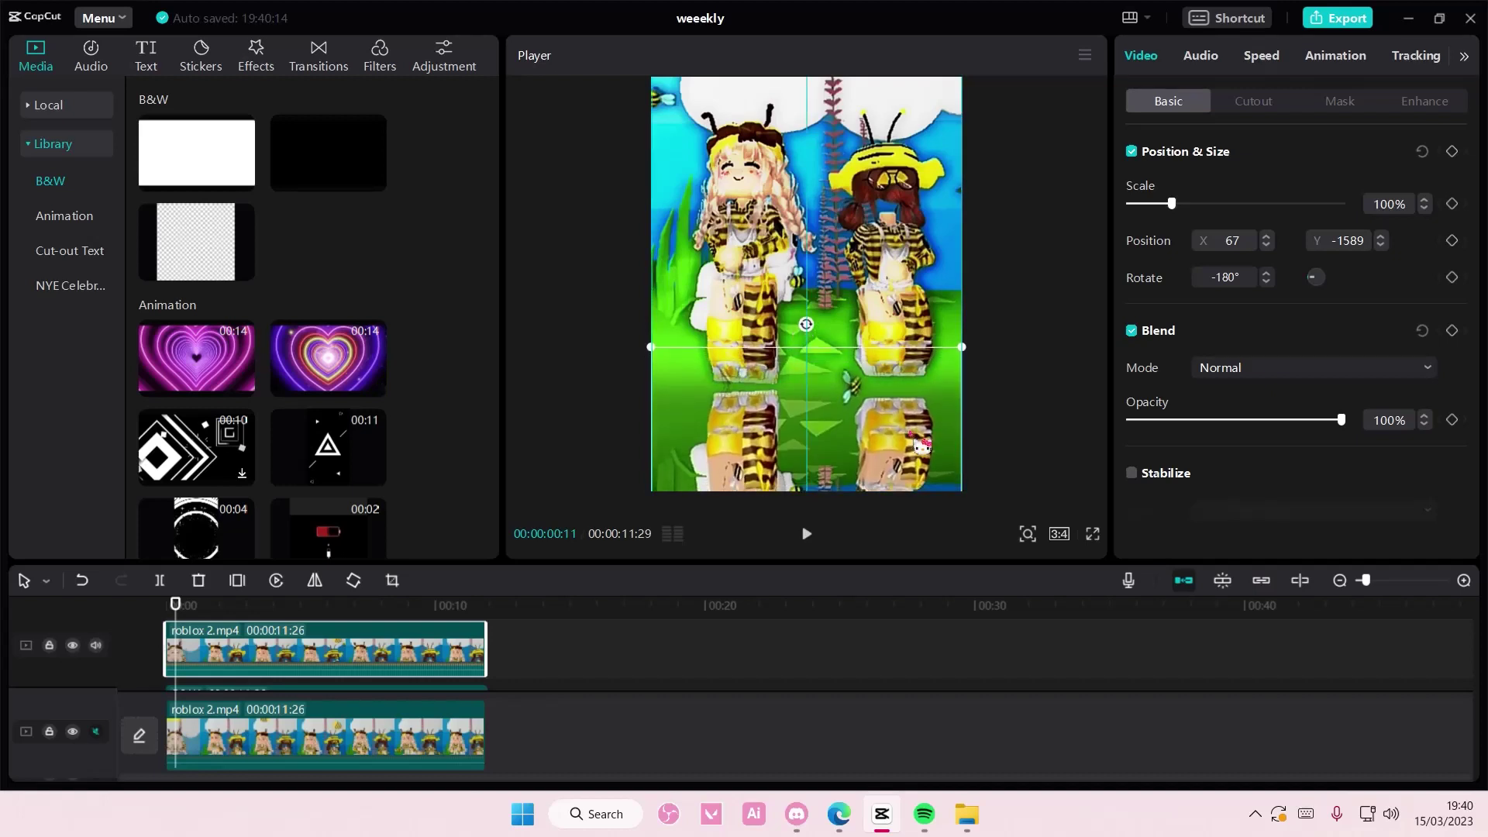
Mute the overlay track, delete the B&W and compound clips, and play the edit through
click(967, 437)
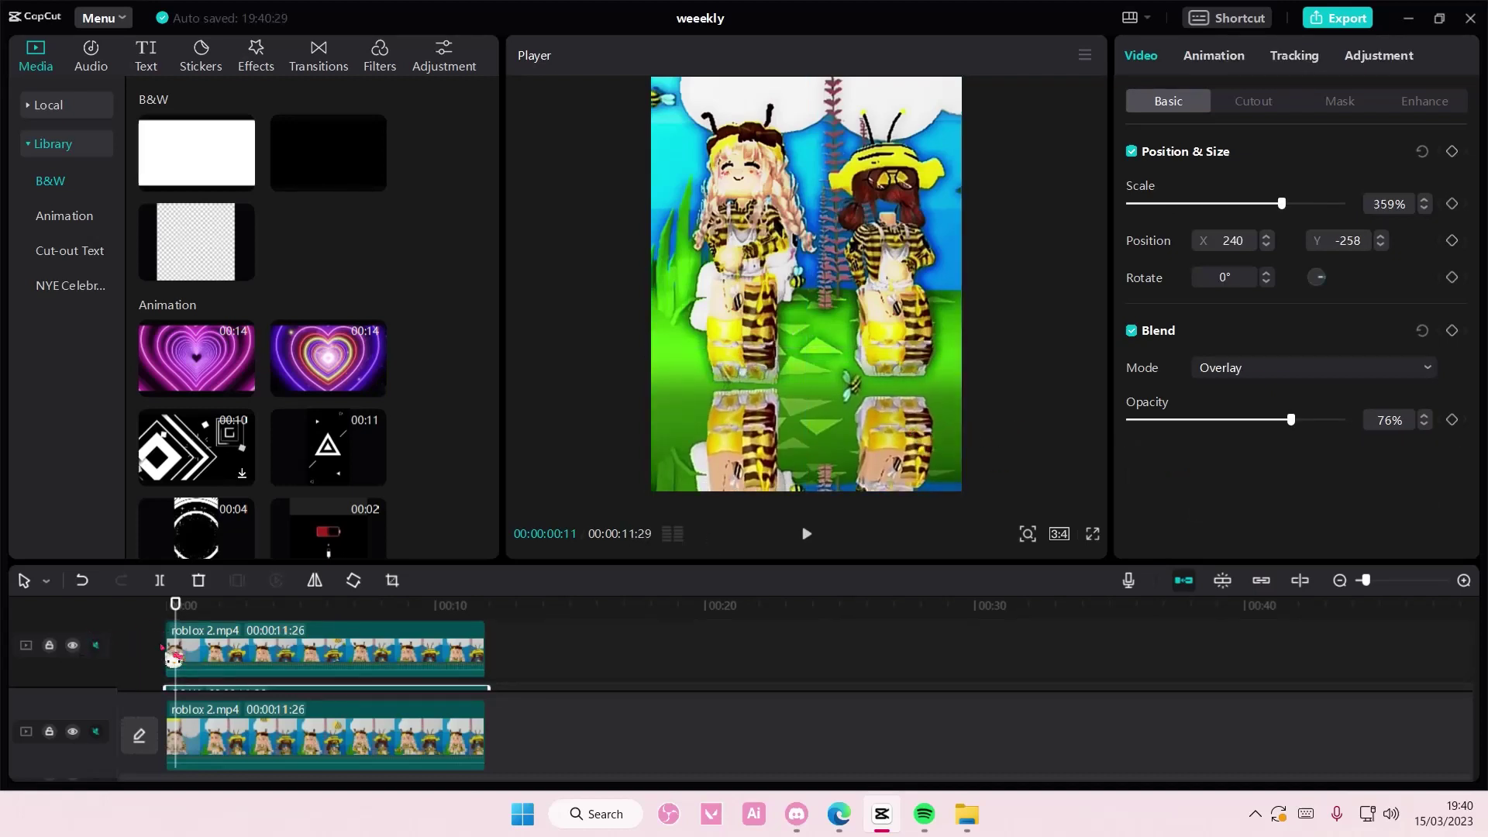
click(95, 645)
scroll(114, 657, down, 1)
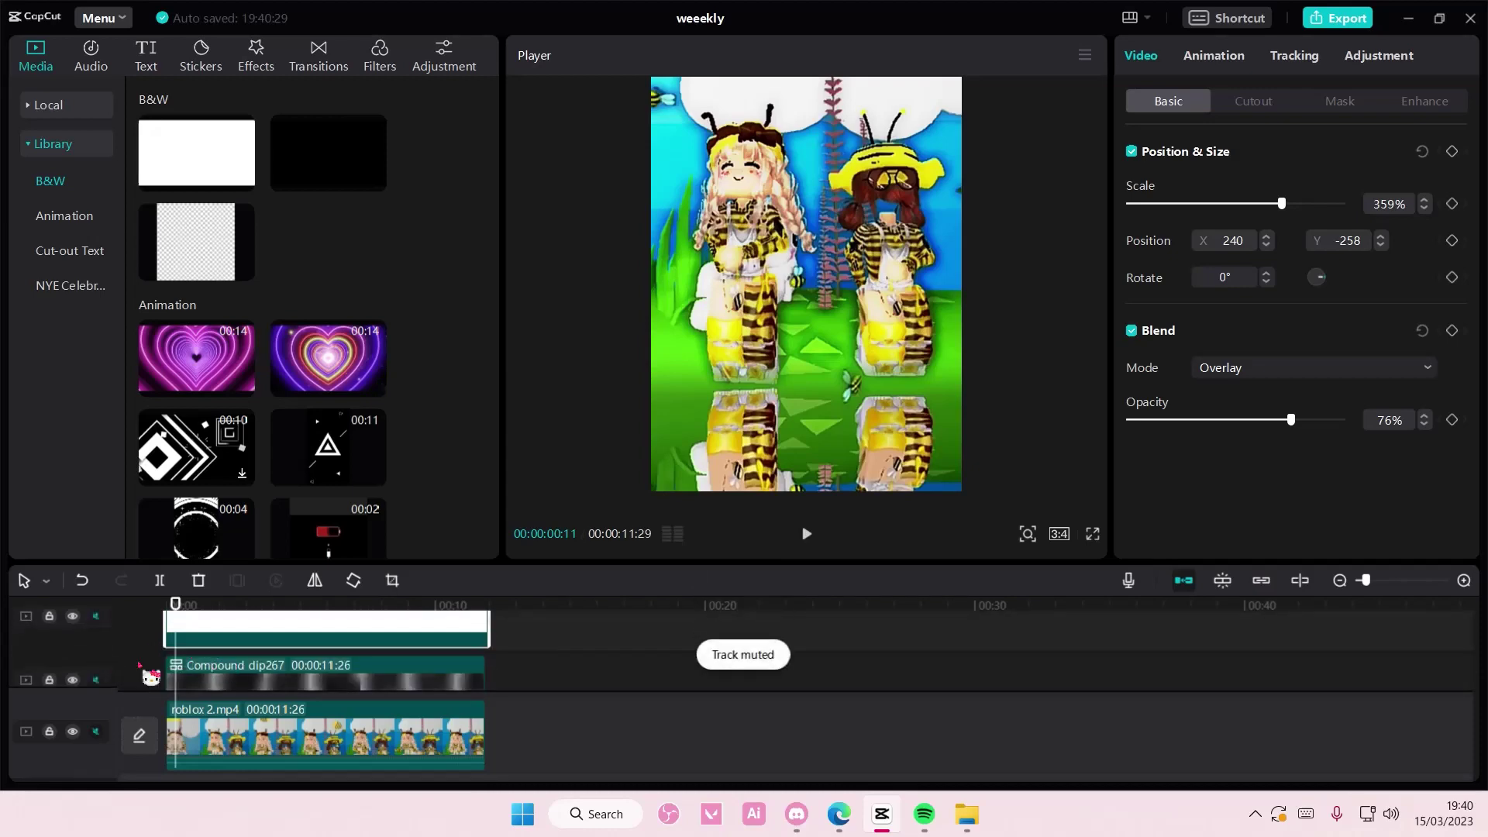
key(Delete)
click(197, 634)
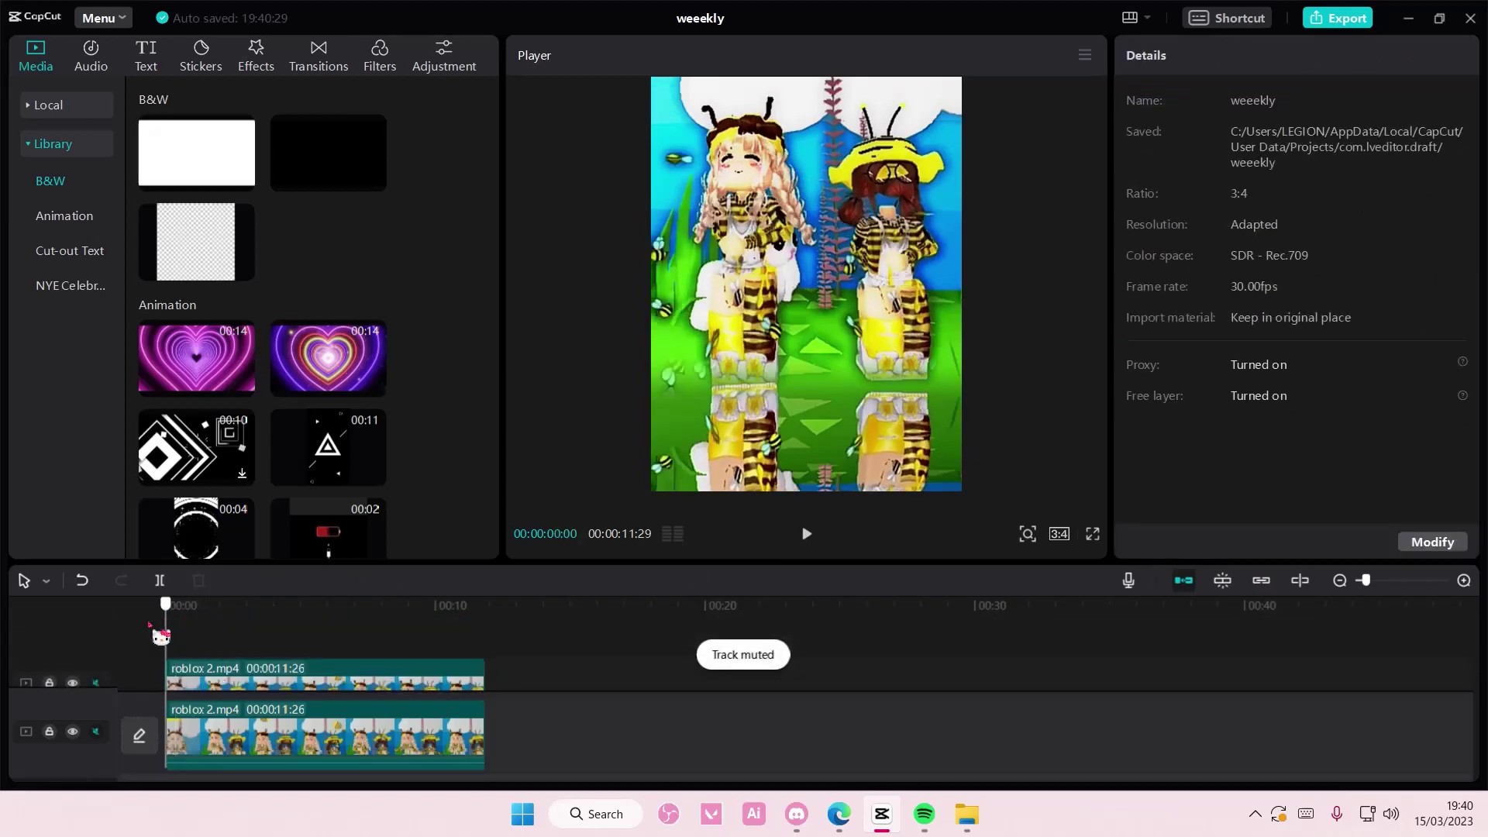
key(space)
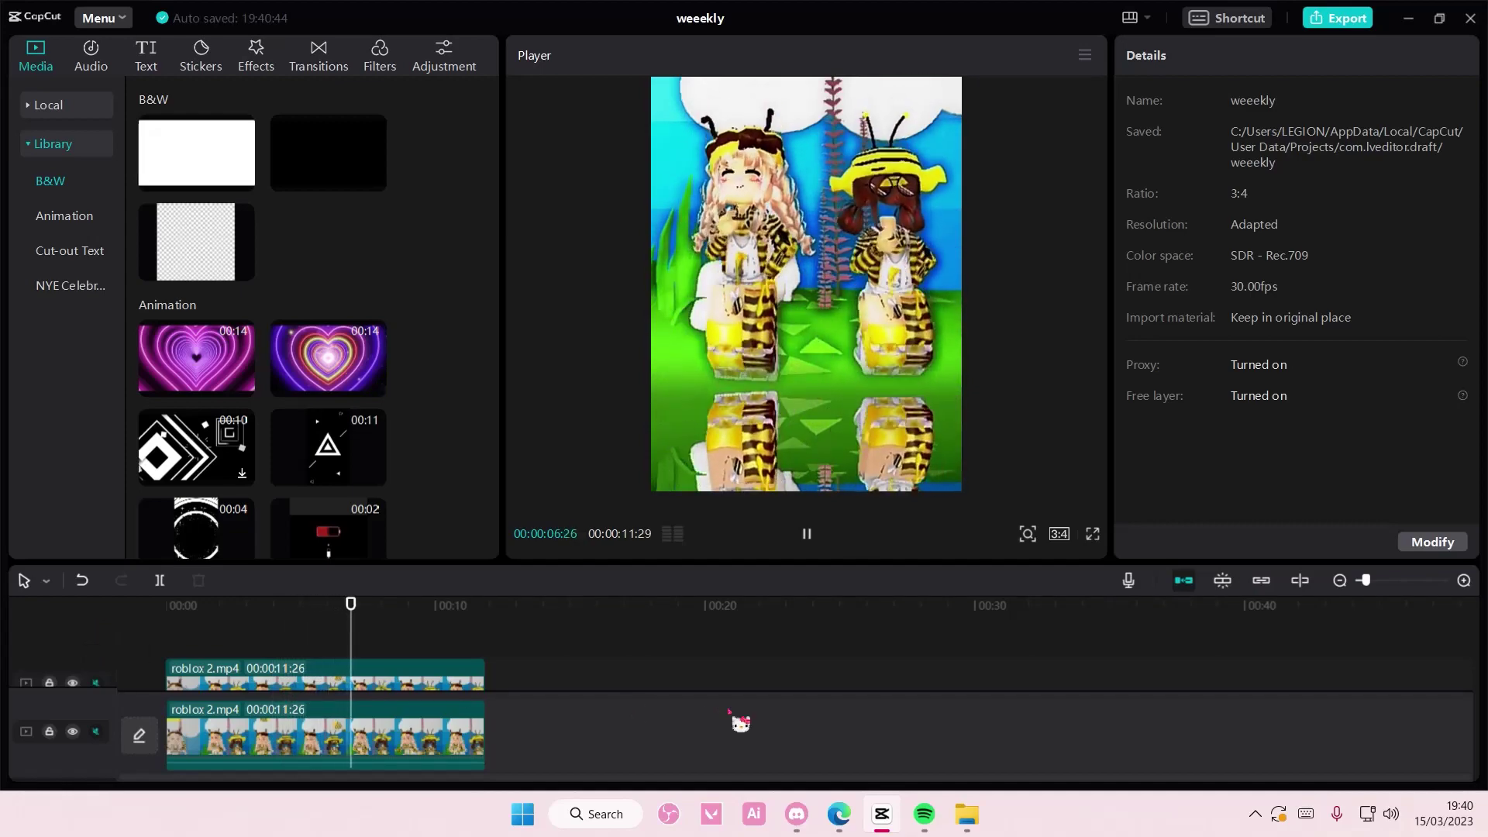
key(space)
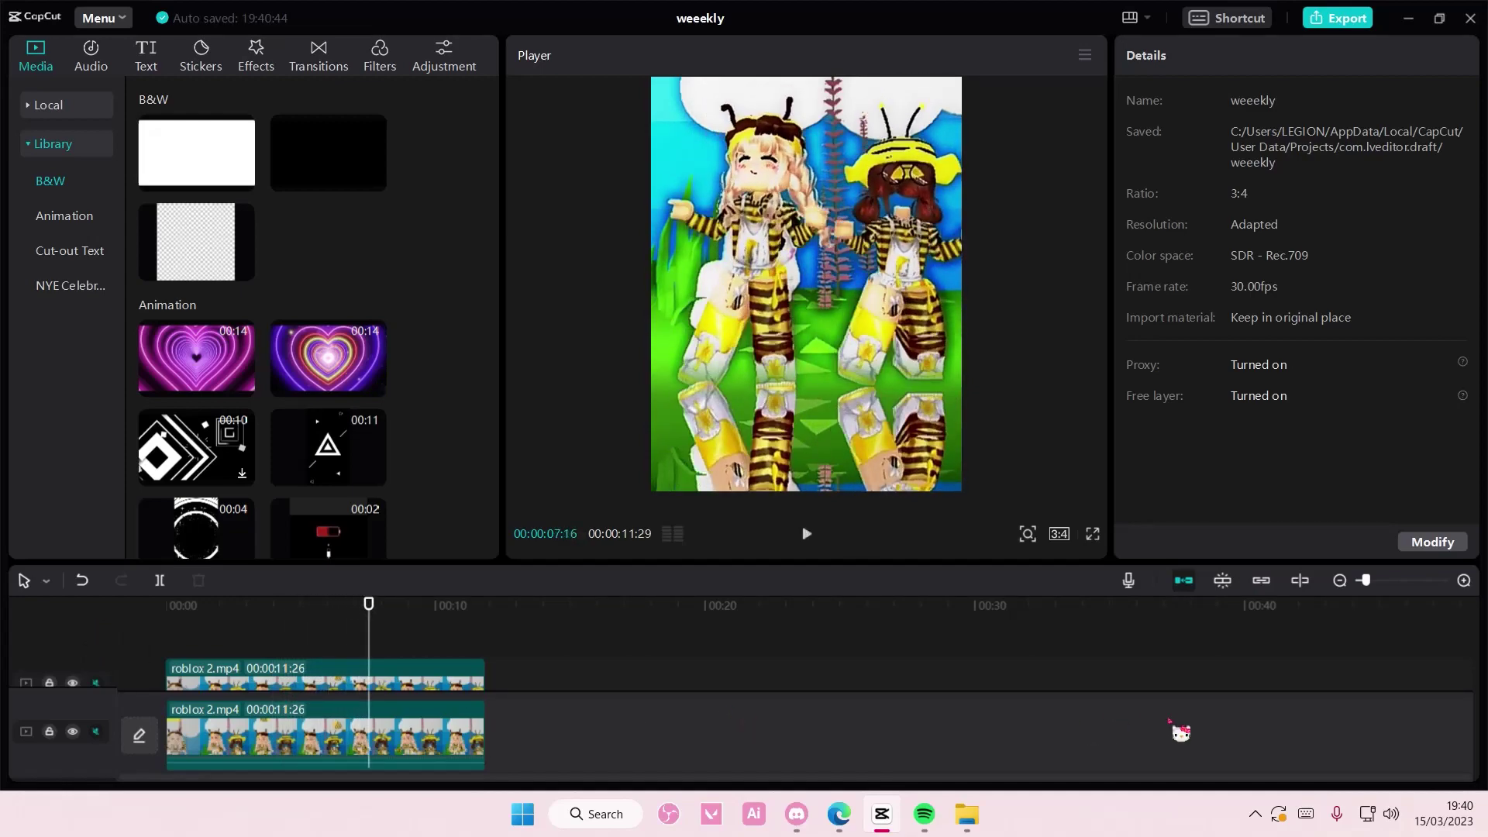